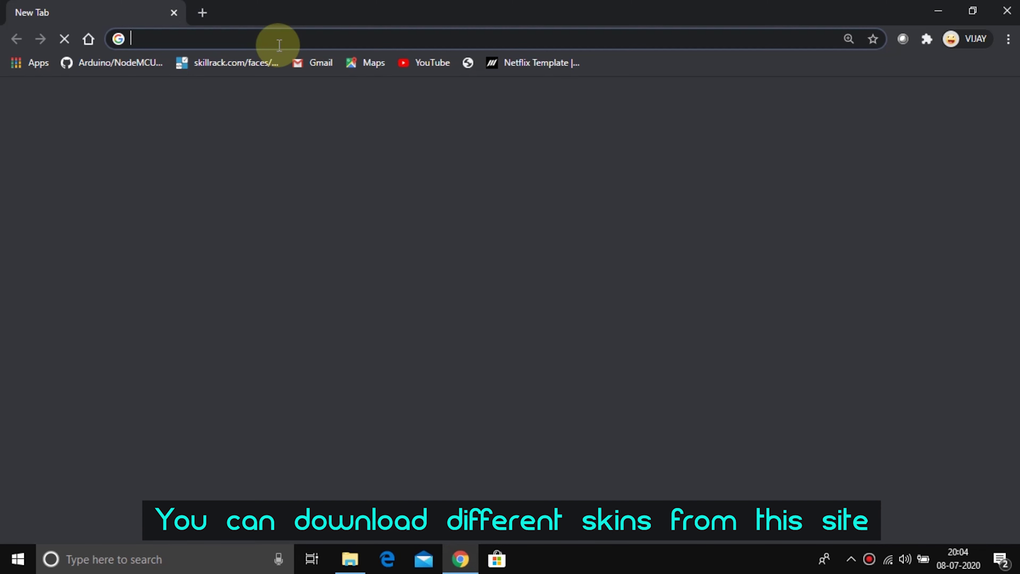
Search the web for "rainmeter skins" and open DeviantArt's gallery of Rainmeter skins.
{"action": "type", "text": "rai"}
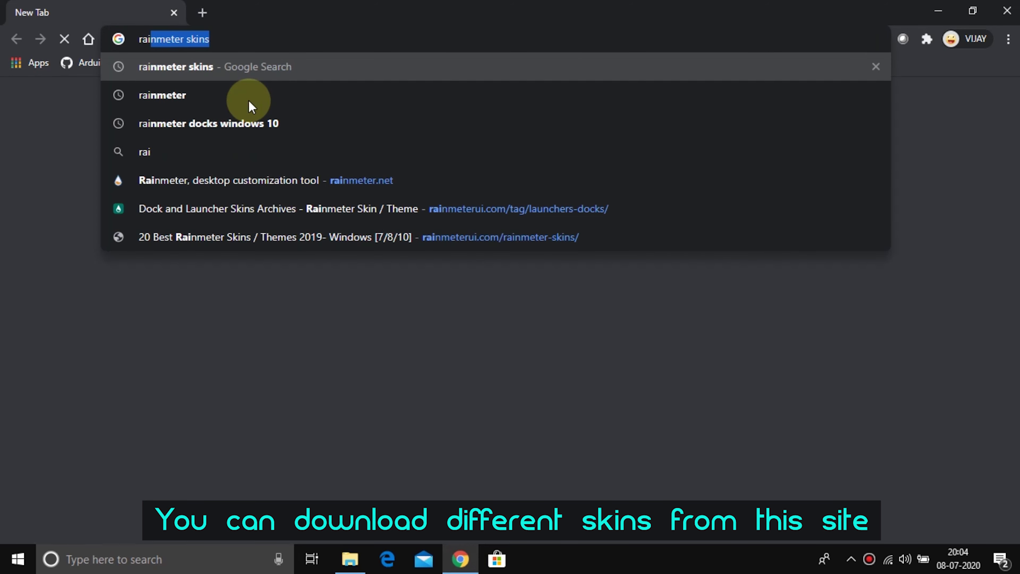
{"action": "type", "text": "nm"}
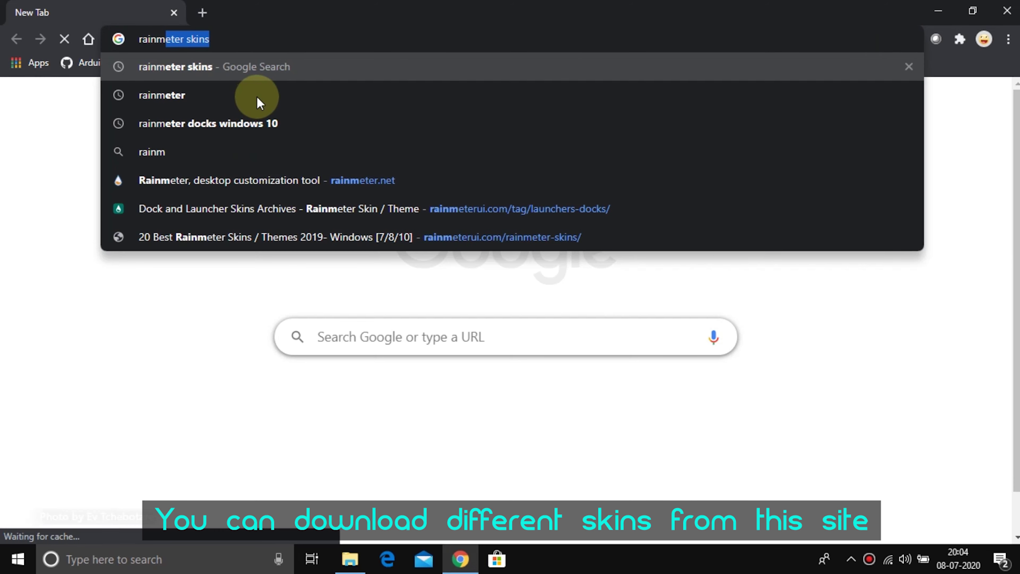
{"action": "type", "text": "eter"}
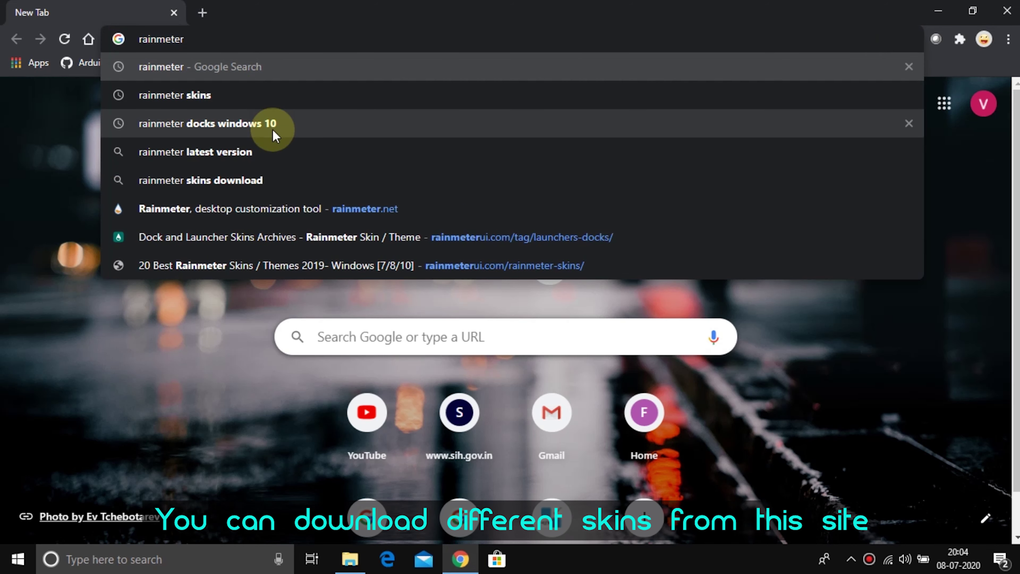
{"action": "type", "text": " skins"}
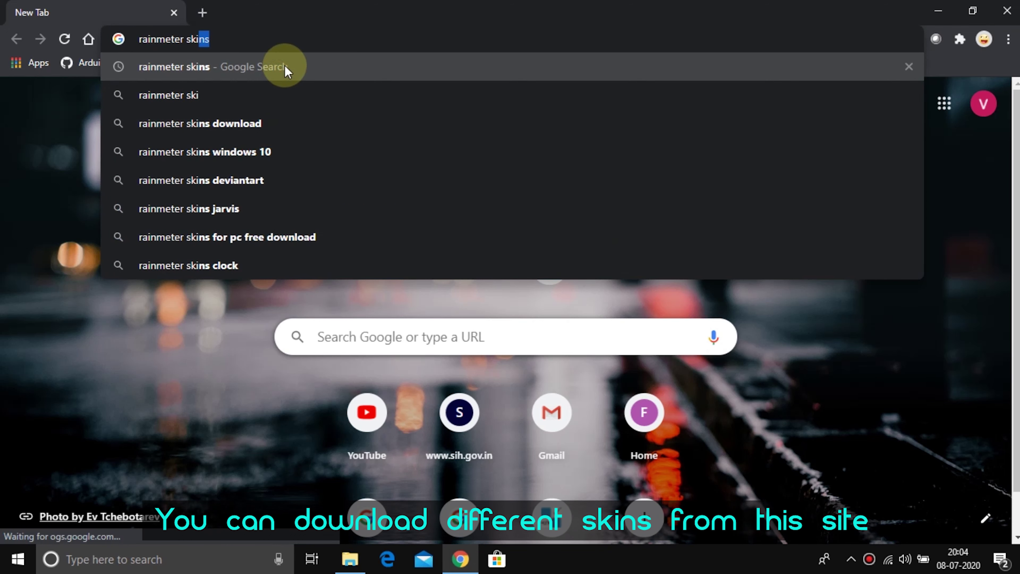
{"action": "left_click", "coordinate": [285, 72]}
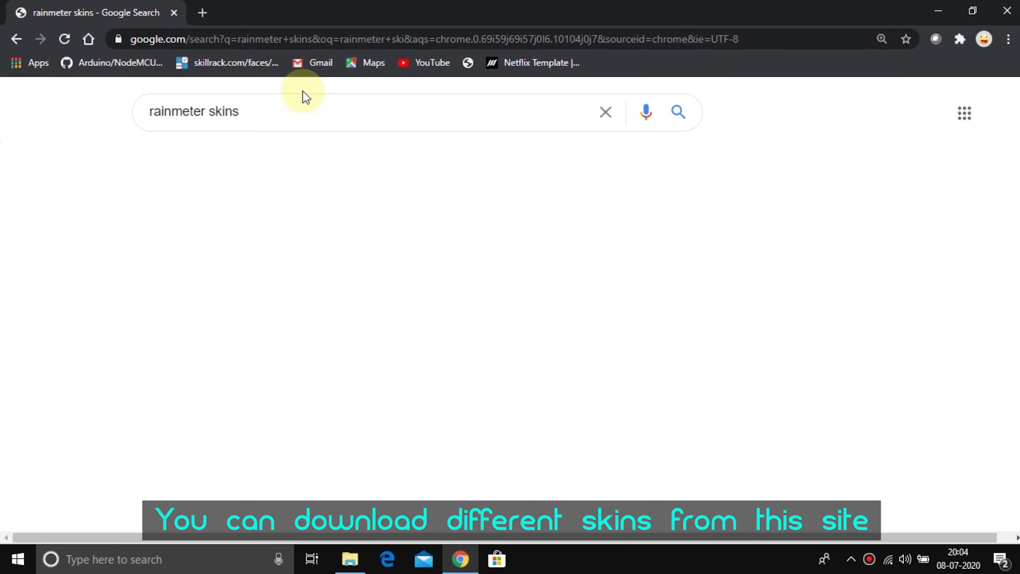
{"action": "left_click", "coordinate": [273, 251]}
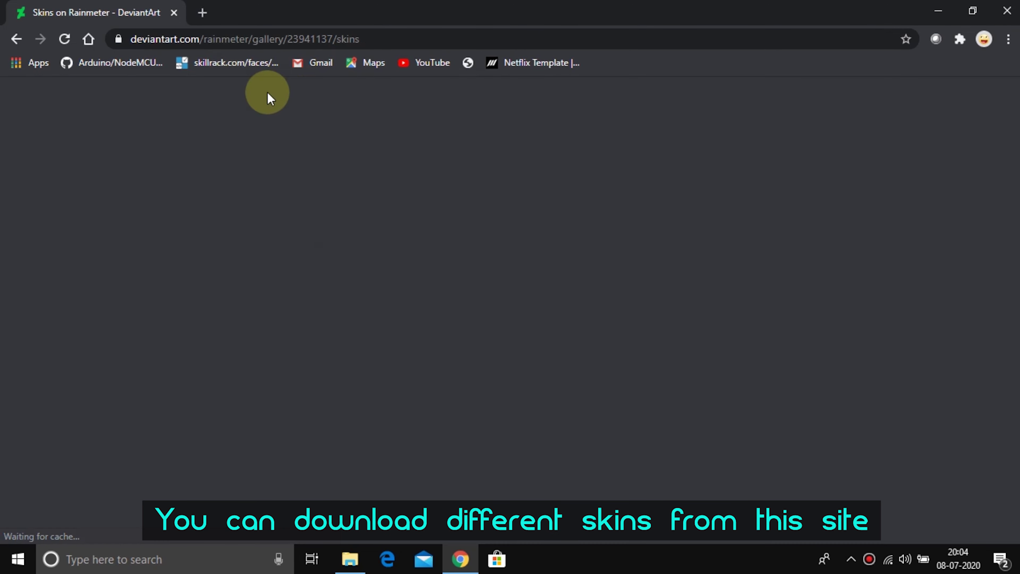
Look through the skin previews in the DeviantArt Rainmeter gallery.
{"action": "scroll", "coordinate": [462, 253], "scroll_direction": "down", "scroll_amount": 10}
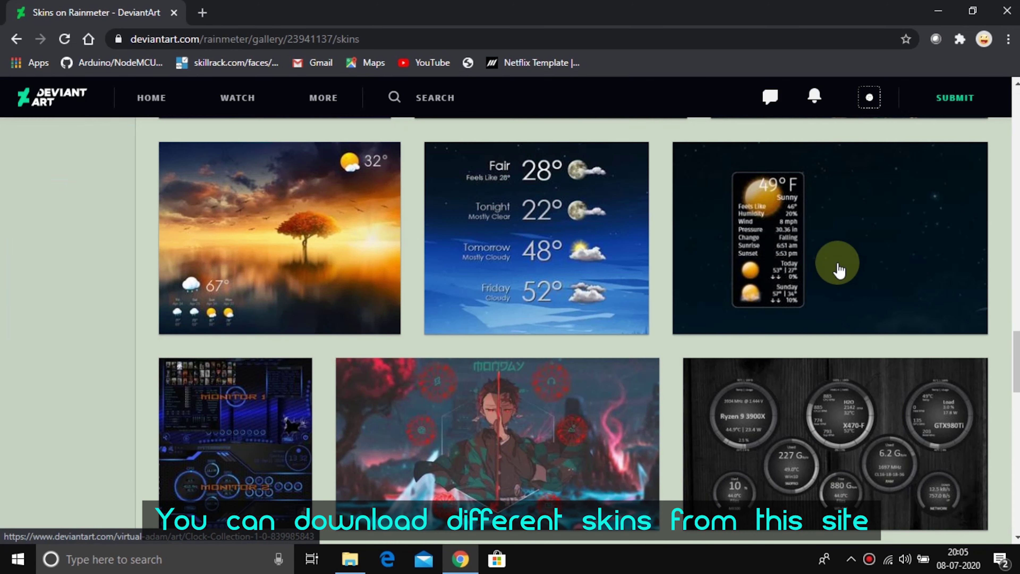
{"action": "scroll", "coordinate": [837, 265], "scroll_direction": "down", "scroll_amount": 8}
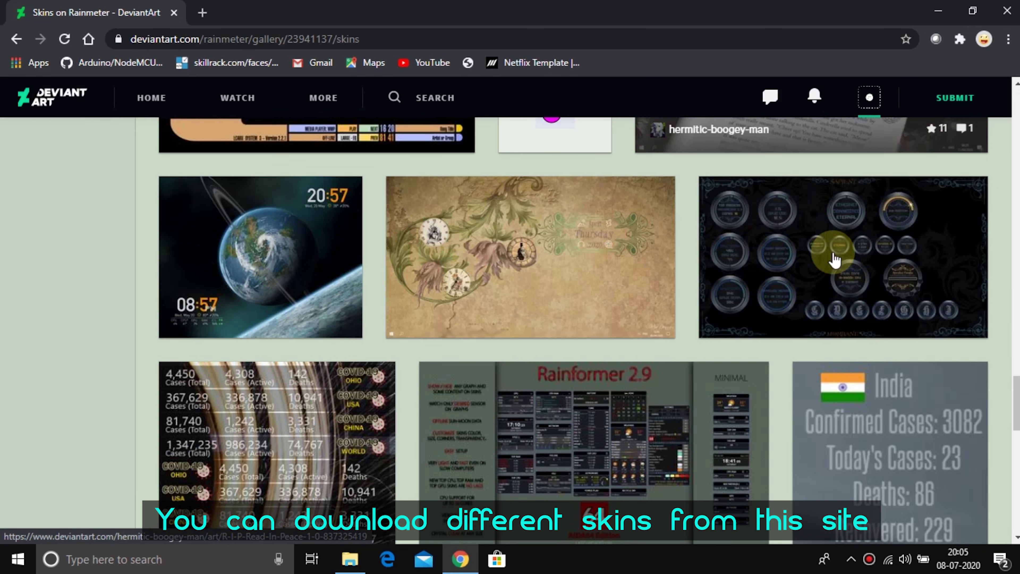
{"action": "scroll", "coordinate": [528, 271], "scroll_direction": "down", "scroll_amount": 10}
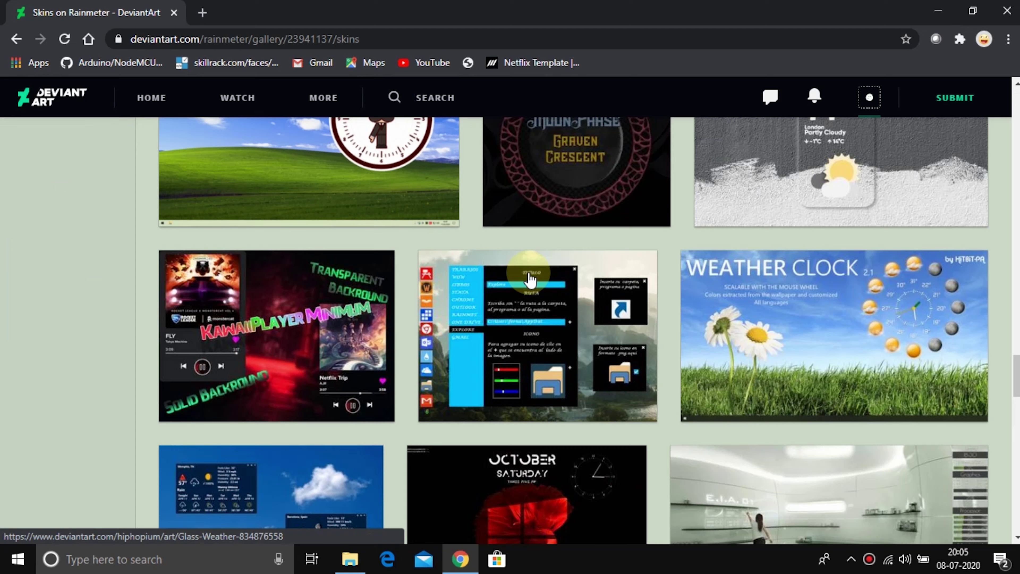
{"action": "scroll", "coordinate": [530, 277], "scroll_direction": "down", "scroll_amount": 10}
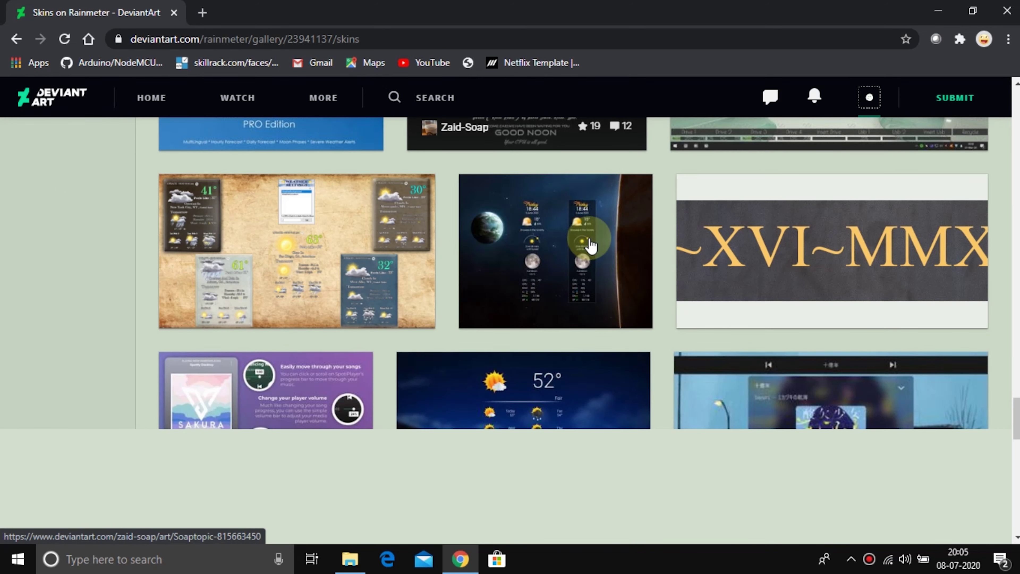
{"action": "scroll", "coordinate": [591, 245], "scroll_direction": "up", "scroll_amount": 15}
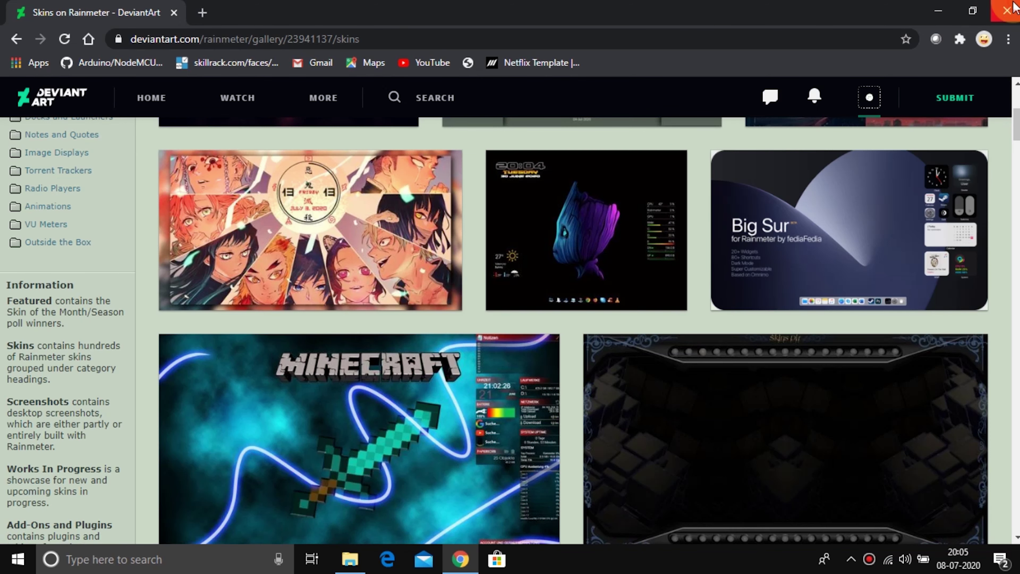
Close the browser and refresh the desktop.
{"action": "left_click", "coordinate": [1017, 6]}
{"action": "right_click", "coordinate": [420, 338]}
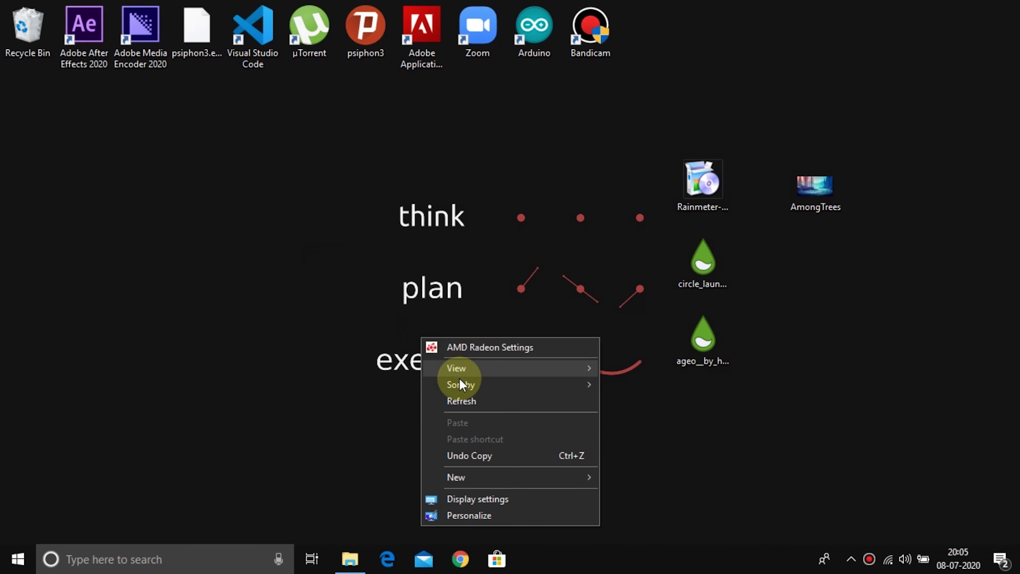
{"action": "left_click", "coordinate": [453, 400]}
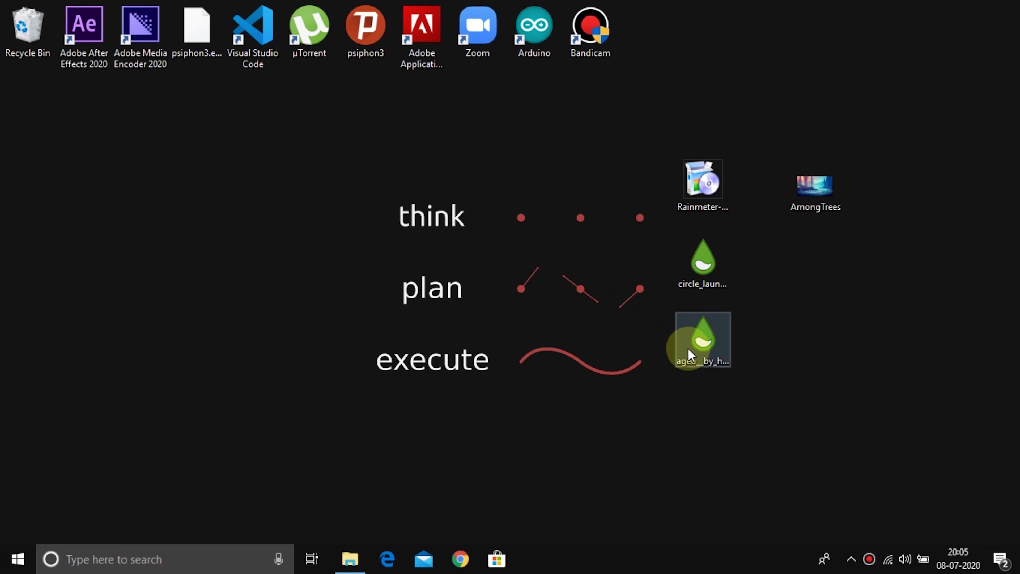
Install the Ageo skin package from the desktop without applying its included layout.
{"action": "left_click", "coordinate": [705, 278]}
{"action": "left_click", "coordinate": [713, 345]}
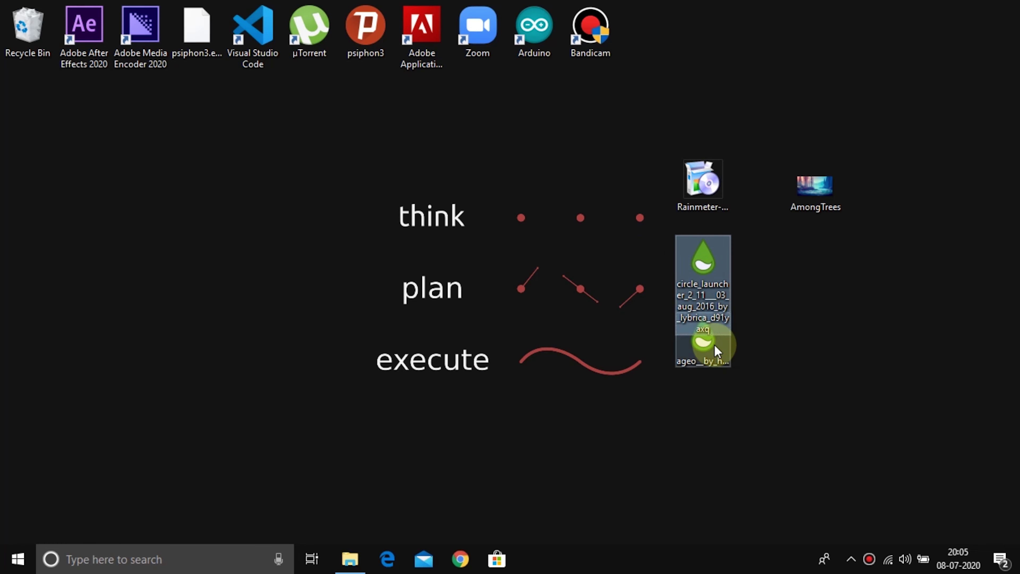
{"action": "double_click", "coordinate": [701, 345]}
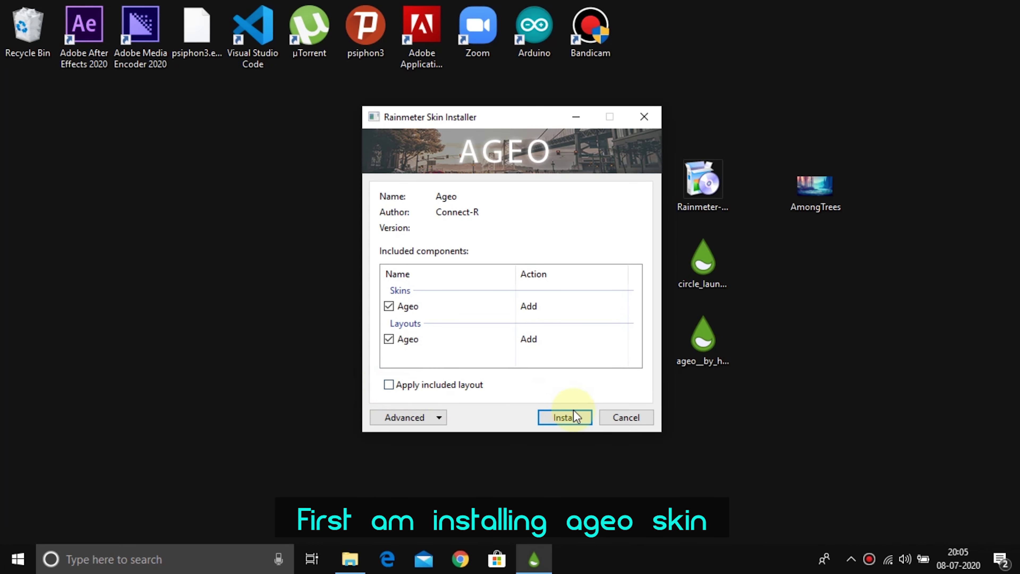
{"action": "left_click", "coordinate": [560, 420]}
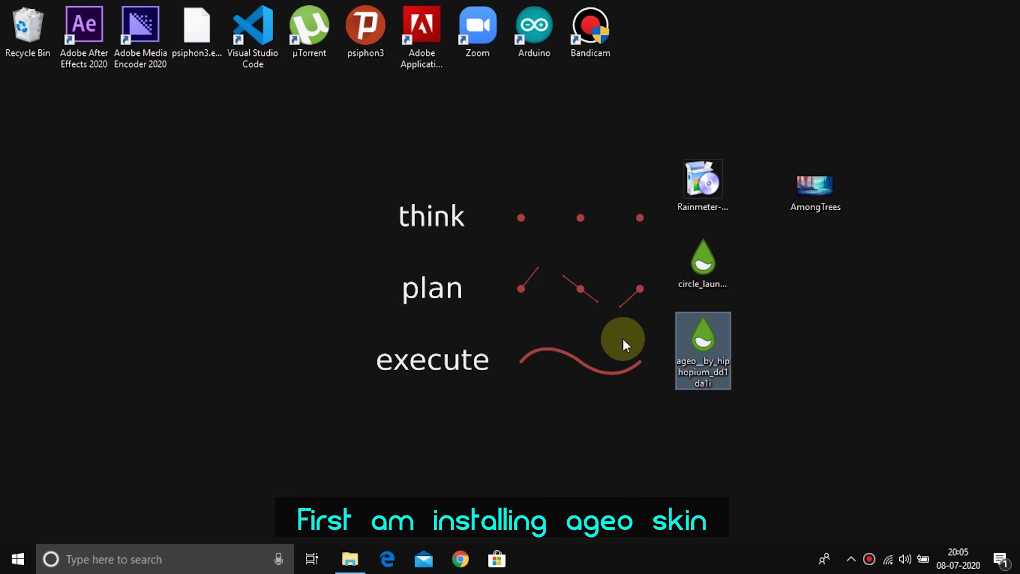
Open the Rainmeter manager and load Time and Date.ini from the Ageo skins.
{"action": "left_click", "coordinate": [850, 561]}
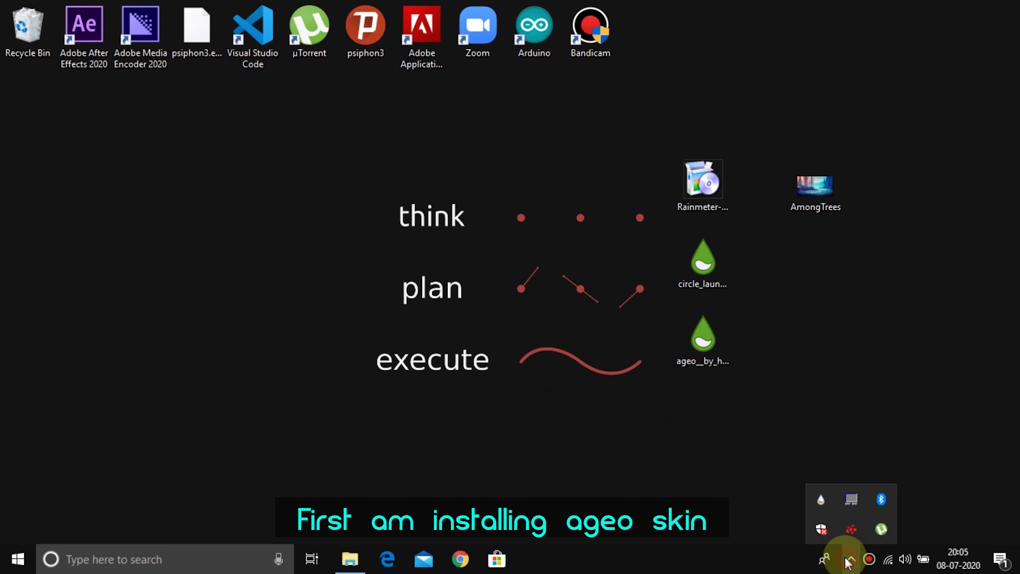
{"action": "left_click", "coordinate": [816, 506]}
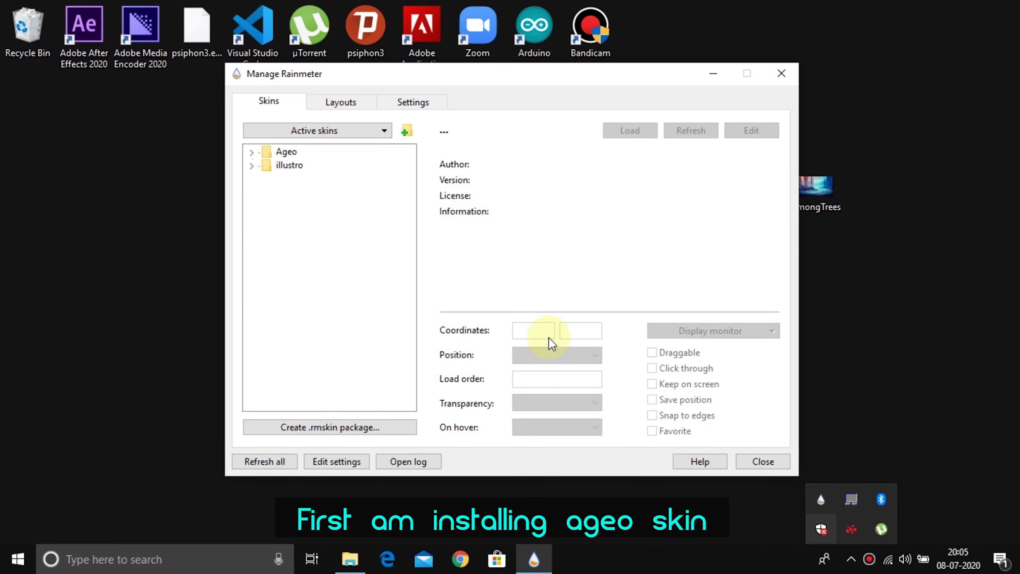
{"action": "left_click", "coordinate": [309, 268]}
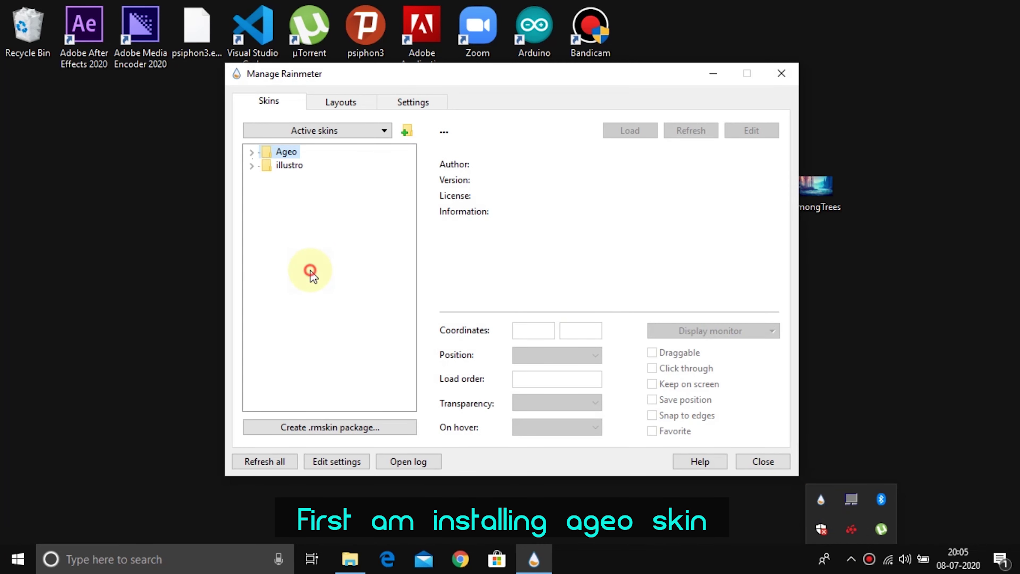
{"action": "left_click", "coordinate": [251, 153]}
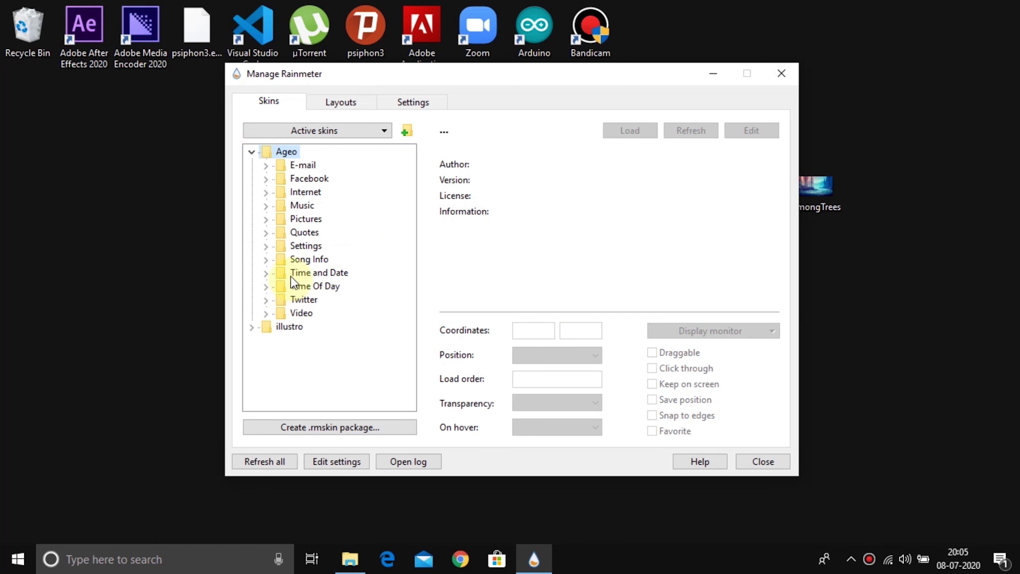
{"action": "left_click", "coordinate": [268, 273]}
{"action": "left_click", "coordinate": [320, 285]}
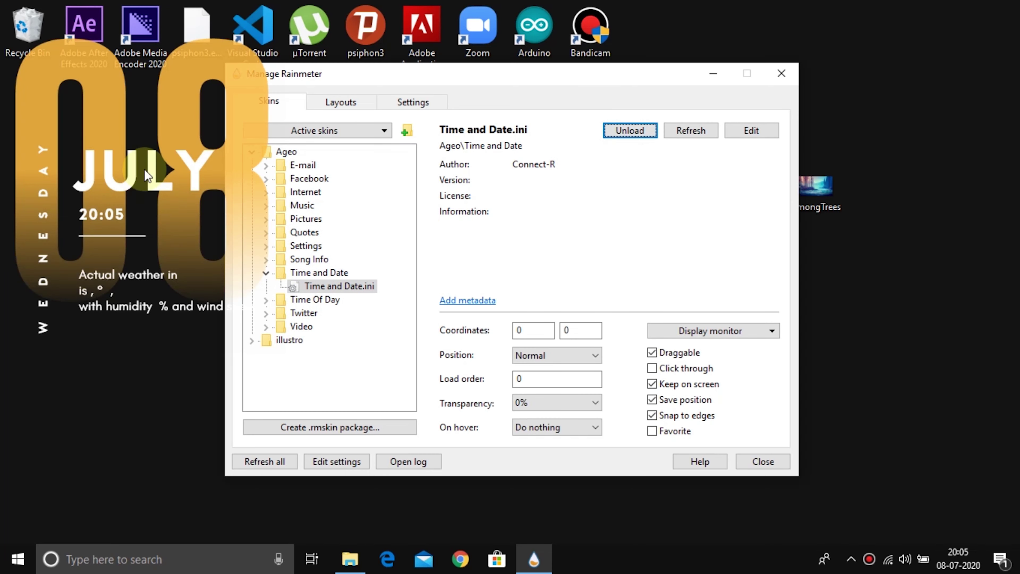
Place the date widget below the desktop icons at coordinates 0, 93, scale it down slightly, and collapse its skin folder.
{"action": "left_click_drag", "start_coordinate": [175, 175], "coordinate": [165, 231]}
{"action": "scroll", "coordinate": [166, 222], "scroll_direction": "down", "scroll_amount": 3}
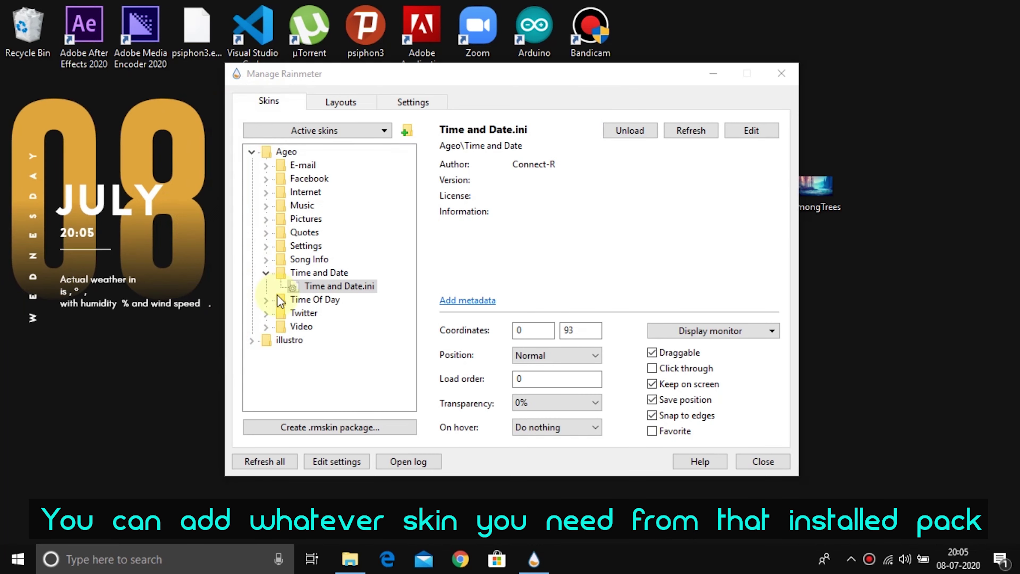
{"action": "left_click", "coordinate": [266, 273]}
Load Ageo's Quotes.ini skin and place the quote widget beside the desktop icons at coordinates 886, 0.
{"action": "left_click", "coordinate": [267, 232]}
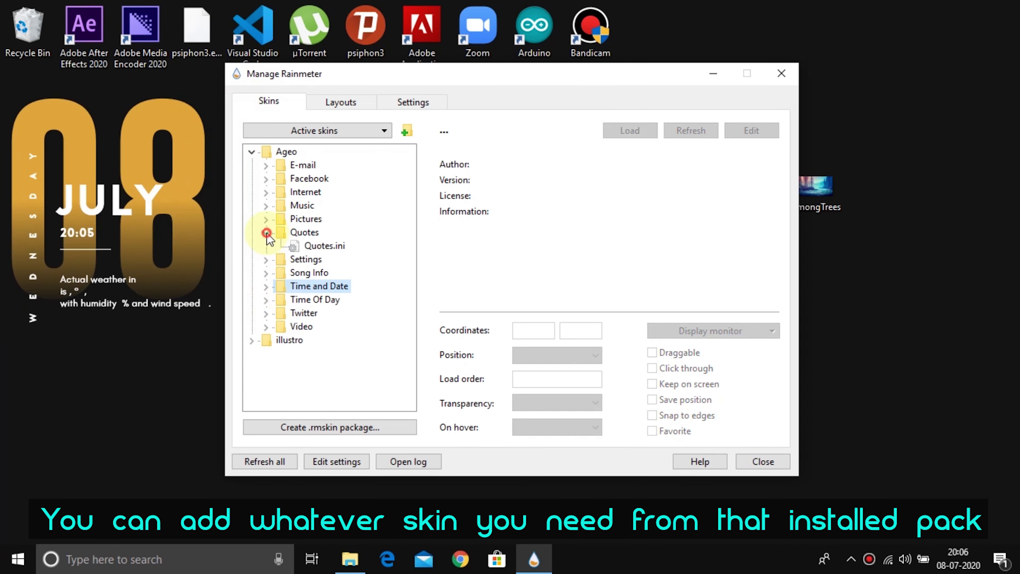
{"action": "left_click", "coordinate": [302, 247]}
{"action": "left_click", "coordinate": [624, 131]}
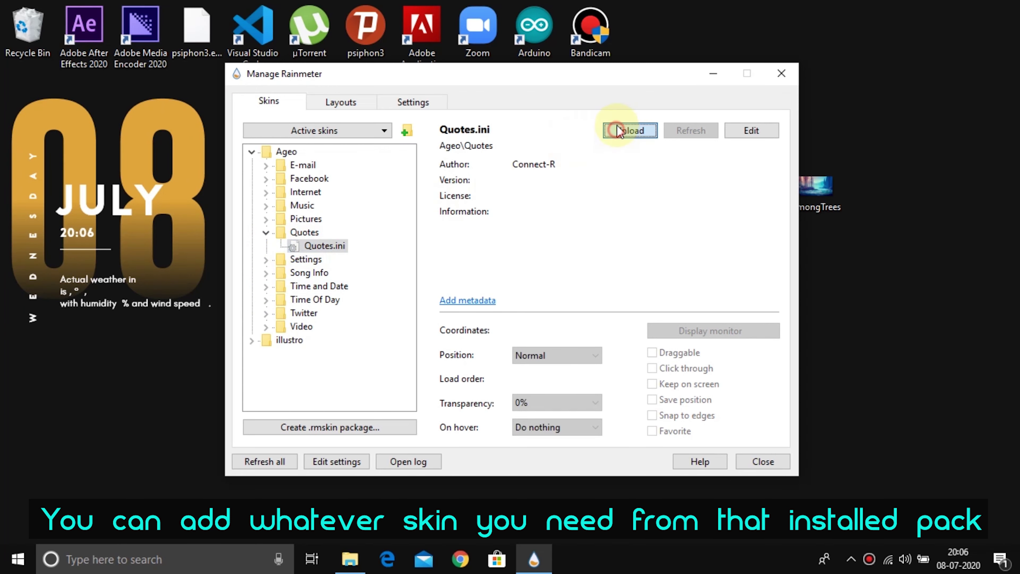
{"action": "left_click_drag", "start_coordinate": [257, 30], "coordinate": [919, 30]}
Move the Manage Rainmeter window clear of the quote widget, collapse the Ageo folder and minimize the window.
{"action": "left_click_drag", "start_coordinate": [545, 82], "coordinate": [576, 130]}
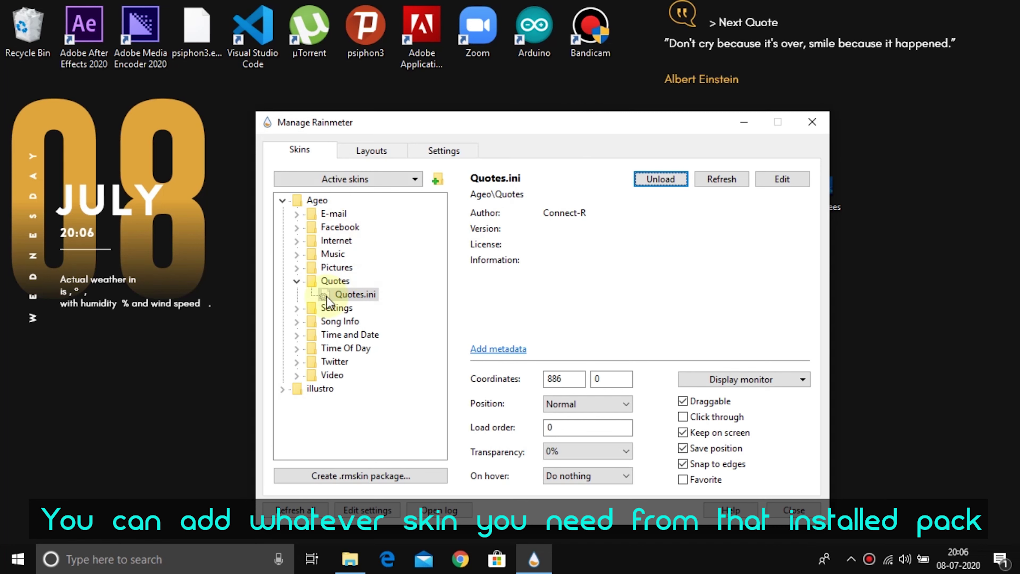
{"action": "left_click", "coordinate": [281, 201]}
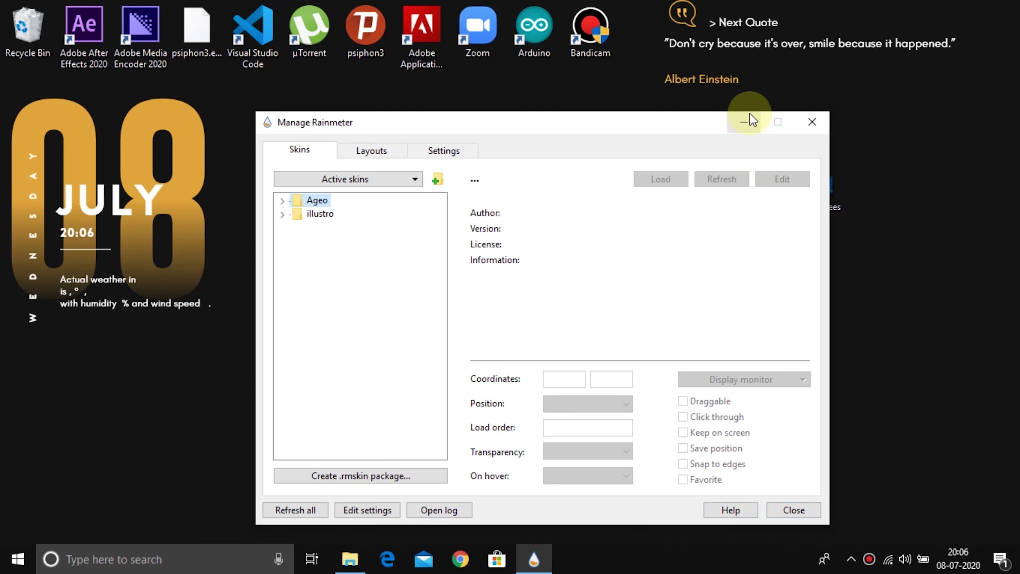
{"action": "left_click", "coordinate": [743, 121]}
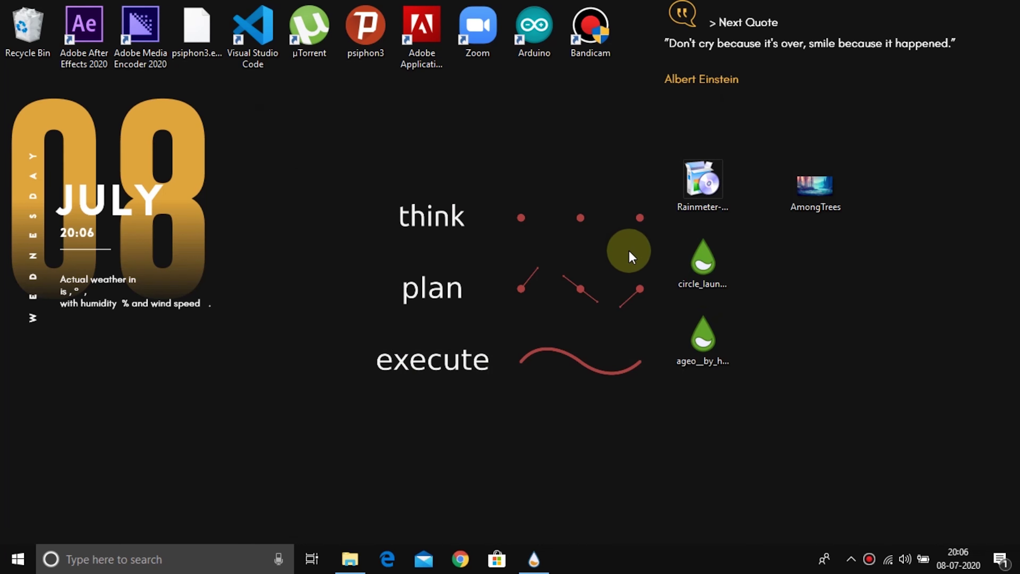
Refresh the desktop and delete the ageo skin package file.
{"action": "left_click_drag", "start_coordinate": [527, 387], "coordinate": [601, 429]}
{"action": "right_click", "coordinate": [600, 424]}
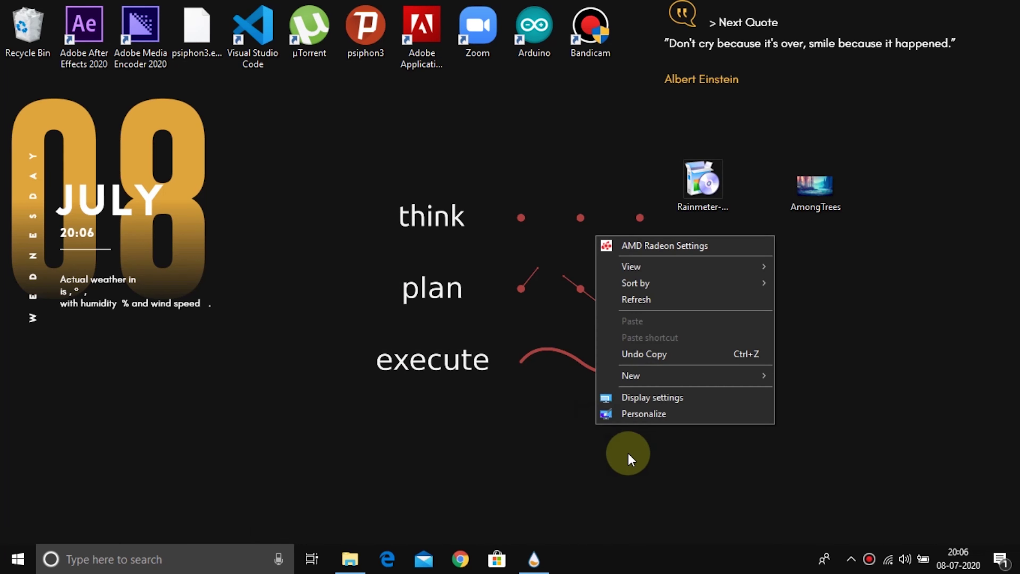
{"action": "left_click", "coordinate": [647, 296]}
{"action": "left_click", "coordinate": [710, 351]}
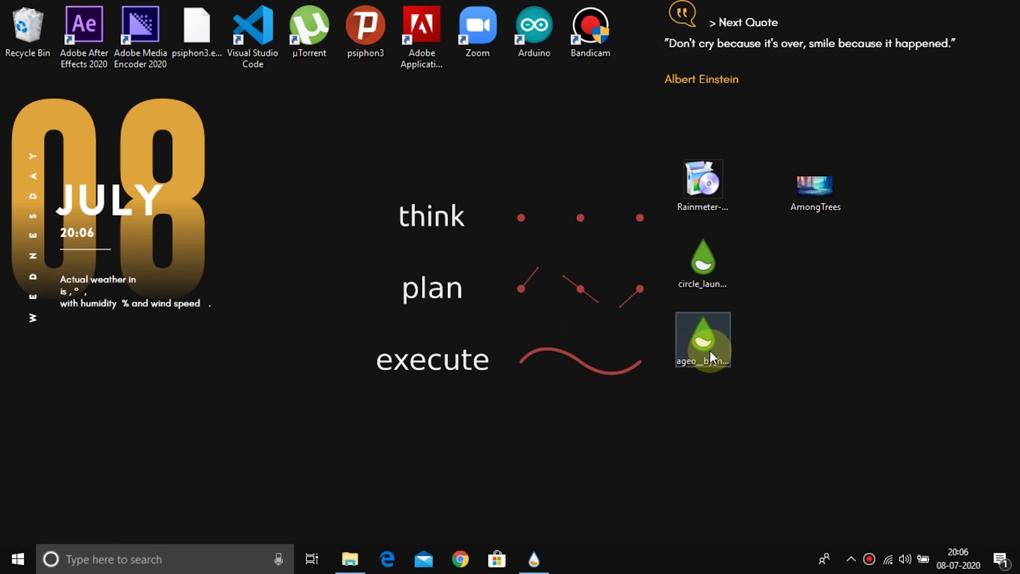
{"action": "key", "text": "Delete"}
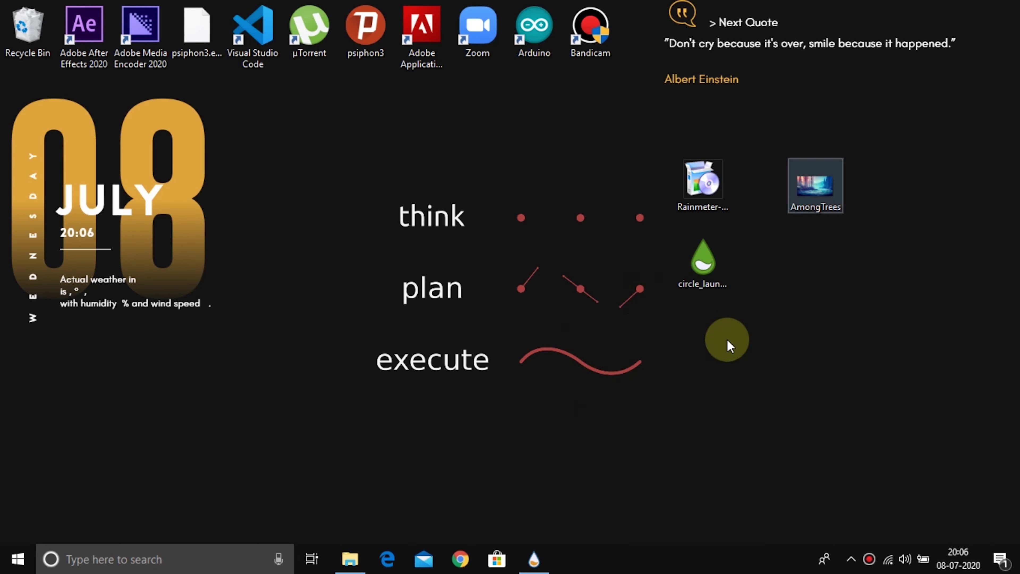
Install the Circle Launcher 2.11 skin package from the desktop without applying its included layout.
{"action": "left_click", "coordinate": [690, 276]}
{"action": "double_click", "coordinate": [689, 276]}
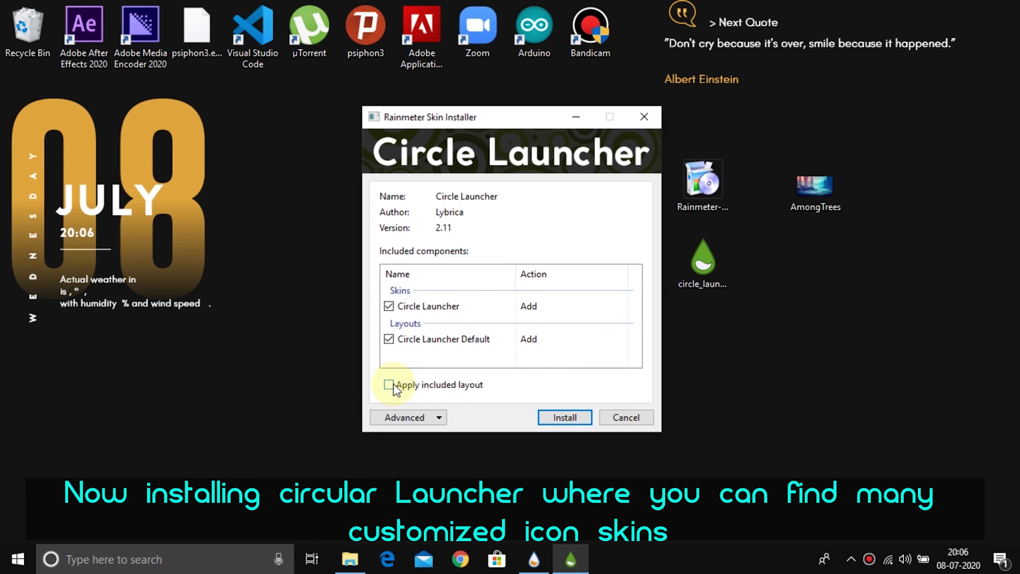
{"action": "left_click", "coordinate": [572, 418]}
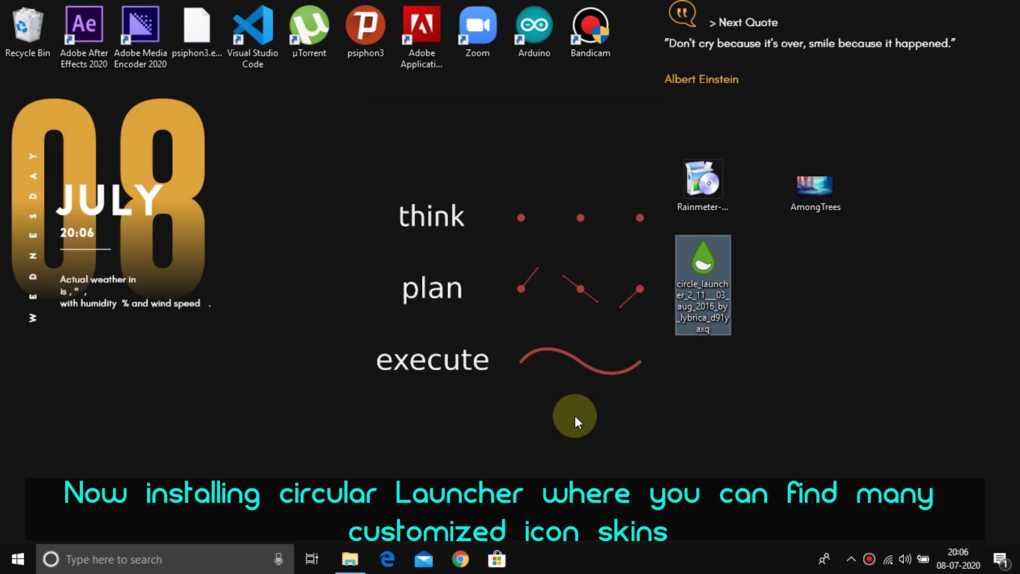
Open the Manage Rainmeter window and move it clear of the date widget and first desktop icons.
{"action": "left_click", "coordinate": [851, 559]}
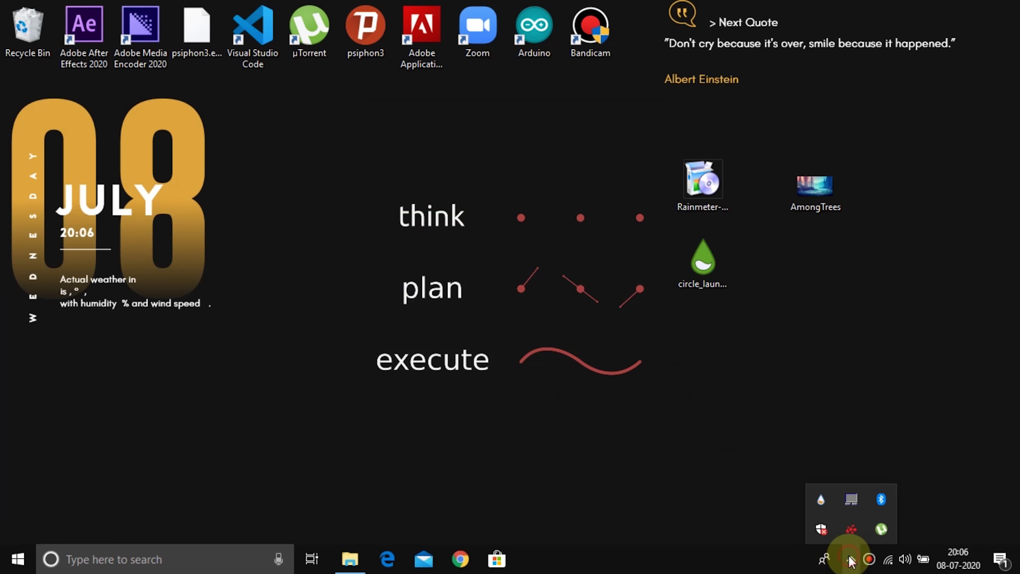
{"action": "left_click", "coordinate": [819, 502]}
{"action": "double_click", "coordinate": [263, 165]}
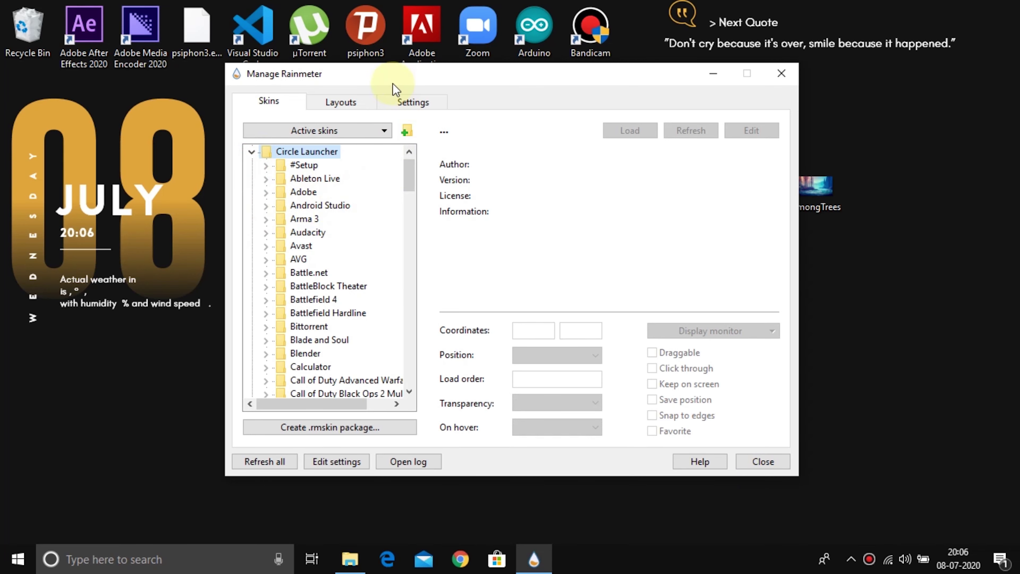
{"action": "left_click_drag", "start_coordinate": [376, 77], "coordinate": [575, 92]}
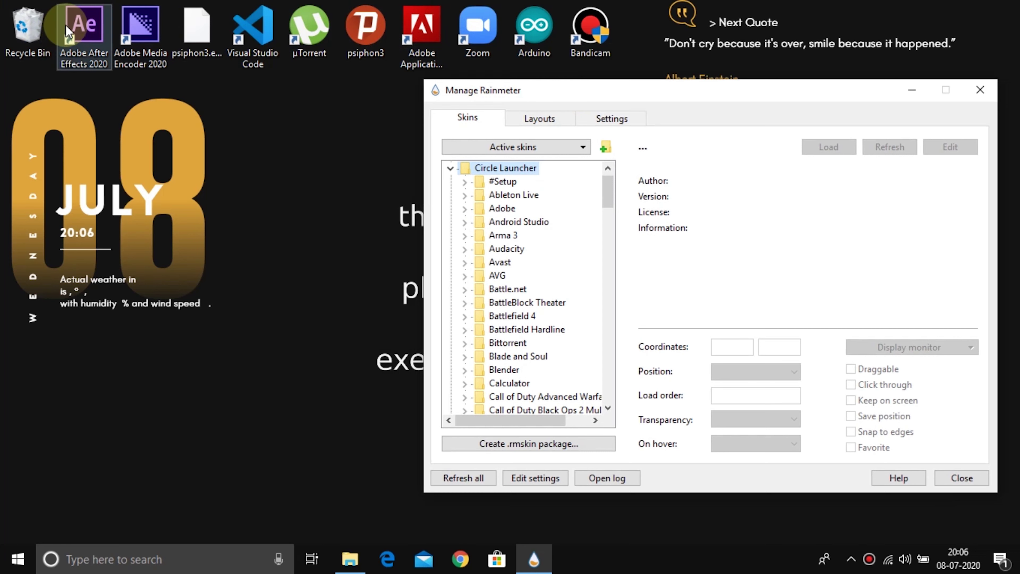
{"action": "left_click", "coordinate": [75, 34]}
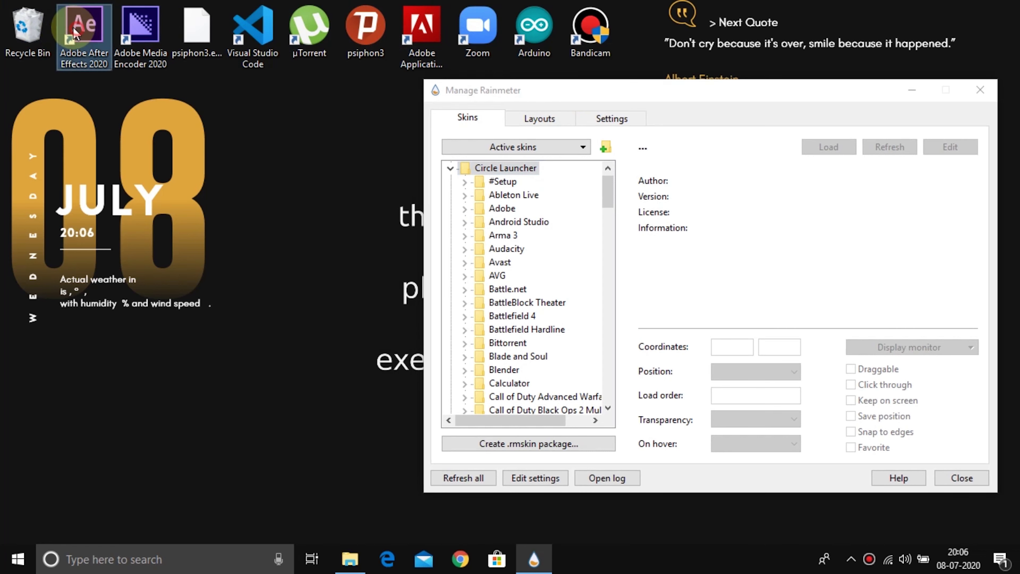
Load Circle Launcher's Adobe After Effects Normal.ini skin and place its icon below the date widget at coordinates 176, 581.
{"action": "left_click", "coordinate": [466, 209]}
{"action": "left_click", "coordinate": [479, 209]}
{"action": "left_click", "coordinate": [538, 222]}
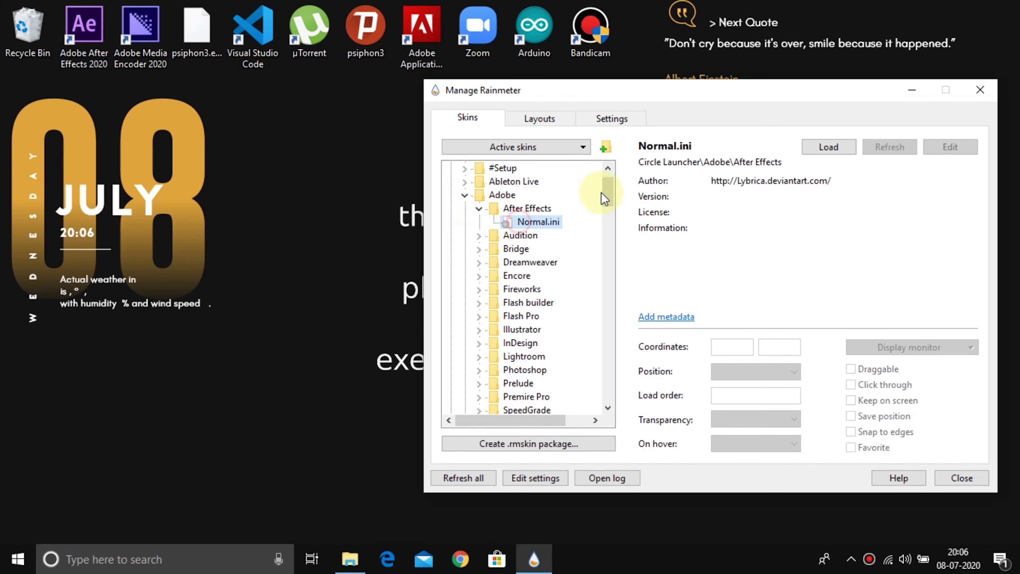
{"action": "left_click", "coordinate": [827, 146]}
{"action": "left_click_drag", "start_coordinate": [28, 42], "coordinate": [160, 478]}
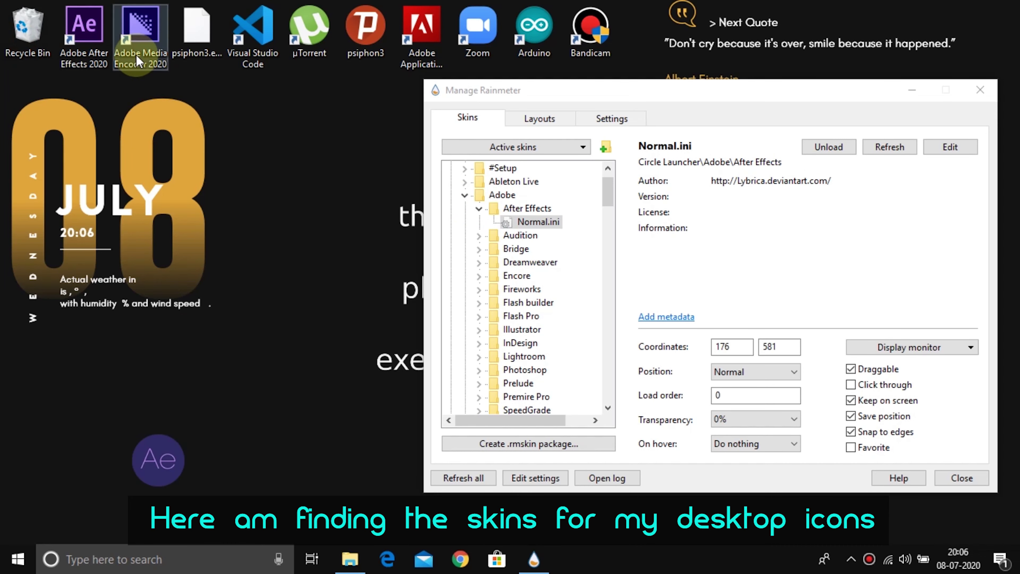
Load Circle Launcher's Microsoft Visual Studio skin and place its icon beside the After Effects launcher.
{"action": "left_click", "coordinate": [231, 54]}
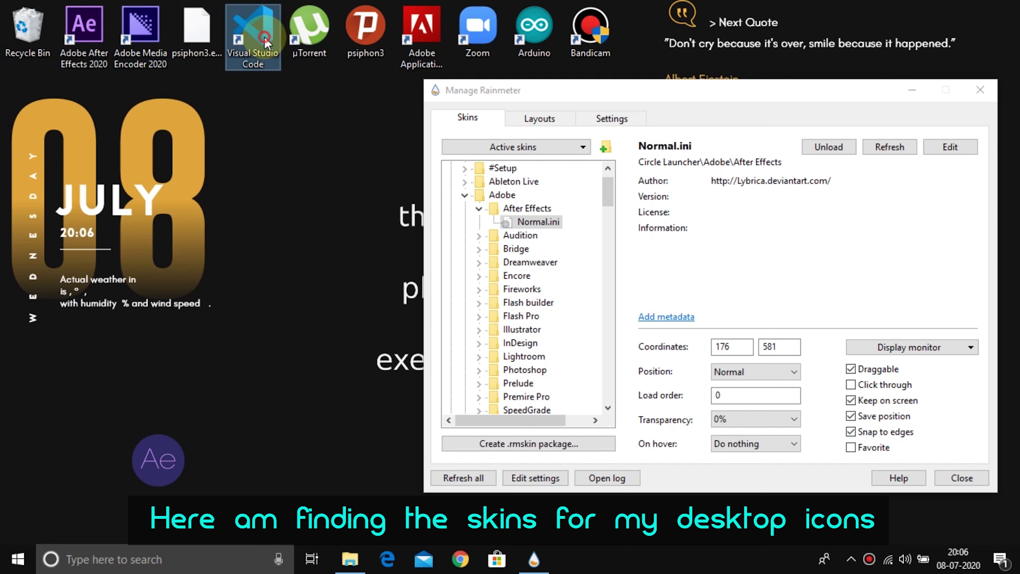
{"action": "left_click", "coordinate": [518, 316]}
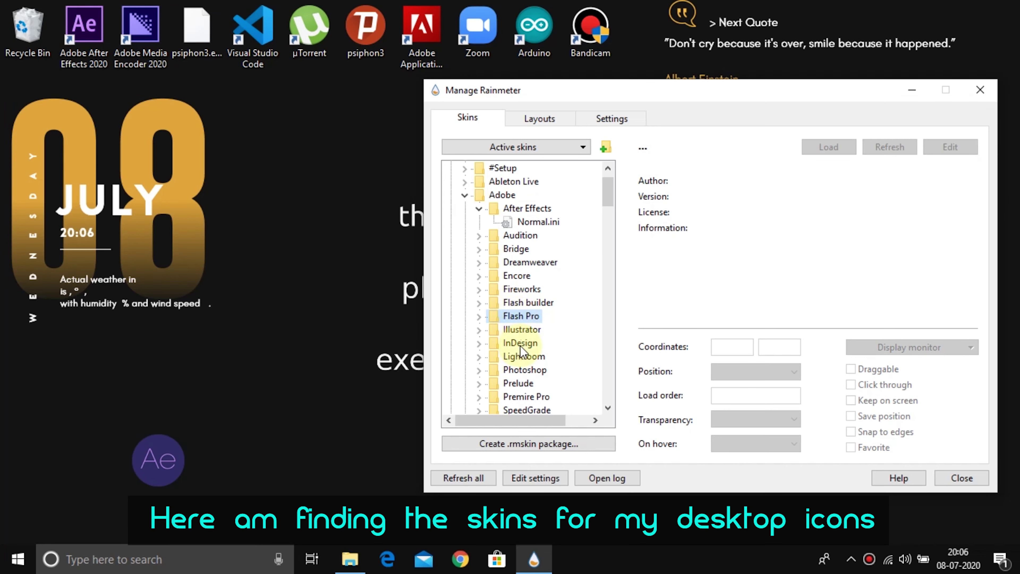
{"action": "scroll", "coordinate": [518, 357], "scroll_direction": "down", "scroll_amount": 10}
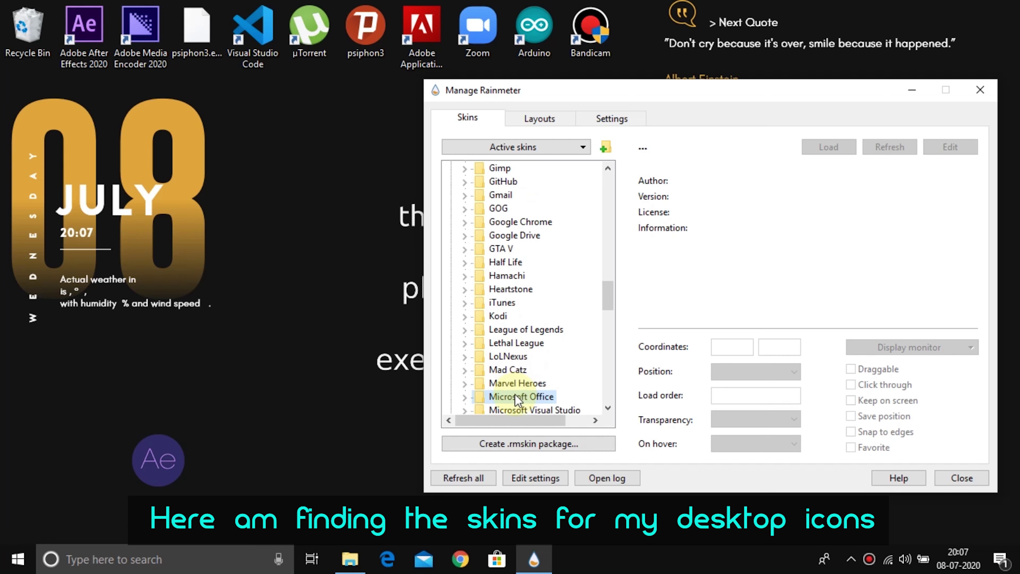
{"action": "left_click", "coordinate": [466, 397]}
{"action": "left_click", "coordinate": [520, 396]}
{"action": "left_click", "coordinate": [828, 146]}
{"action": "left_click_drag", "start_coordinate": [26, 25], "coordinate": [247, 454]}
Load Circle Launcher's uTorrent.ini skin, place its icon beside the Visual Studio launcher at coordinates 420, 579, and collapse the uTorrent folder.
{"action": "left_click_drag", "start_coordinate": [606, 296], "coordinate": [606, 272]}
{"action": "left_click", "coordinate": [504, 316]}
{"action": "scroll", "coordinate": [504, 320], "scroll_direction": "down", "scroll_amount": 15}
{"action": "left_click", "coordinate": [484, 407]}
{"action": "left_click", "coordinate": [481, 406]}
{"action": "left_click", "coordinate": [463, 397]}
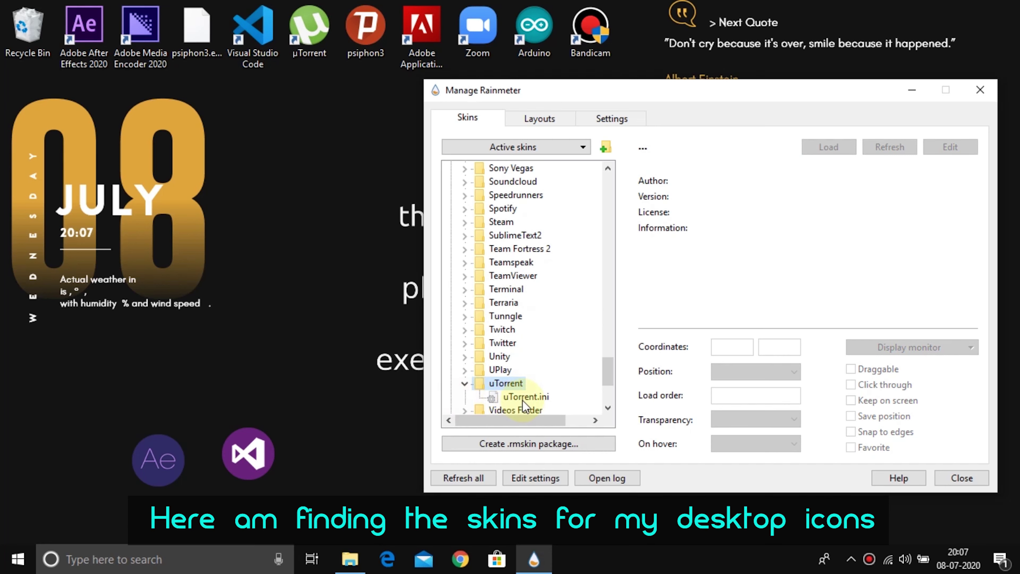
{"action": "left_click", "coordinate": [497, 395]}
{"action": "left_click", "coordinate": [812, 150]}
{"action": "left_click_drag", "start_coordinate": [44, 25], "coordinate": [360, 457]}
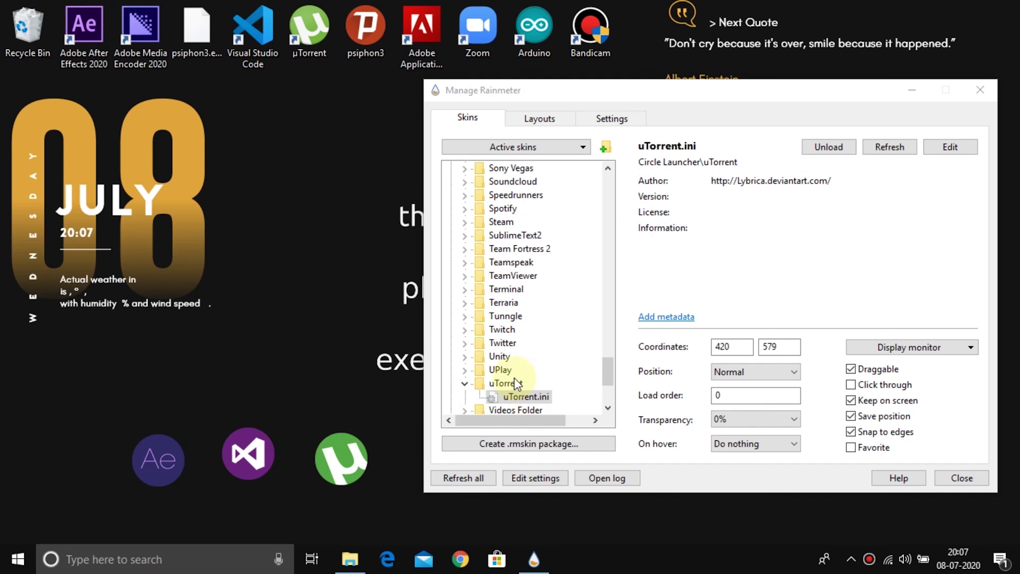
{"action": "left_click", "coordinate": [464, 384]}
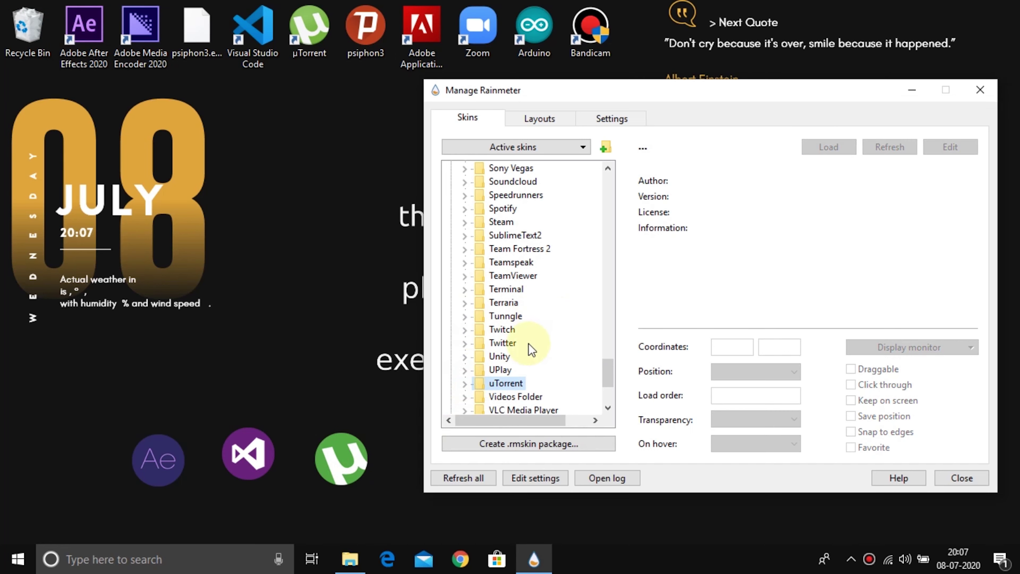
Load Circle Launcher's Google Chrome skin Chrome.ini and place its icon beside the After Effects launcher at coordinates 36, 558.
{"action": "left_click", "coordinate": [496, 361]}
{"action": "key", "text": "g"}
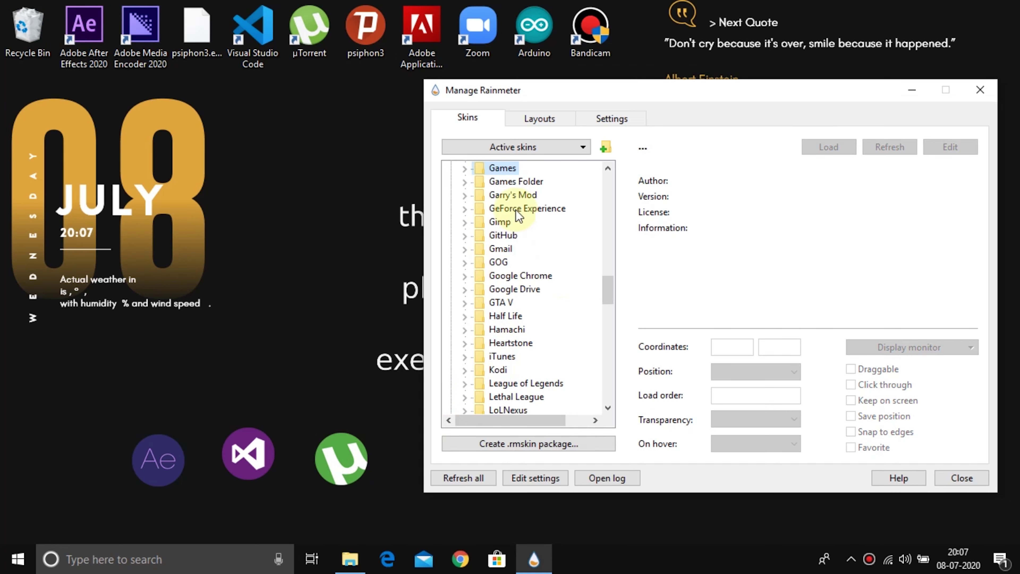
{"action": "left_click", "coordinate": [465, 276]}
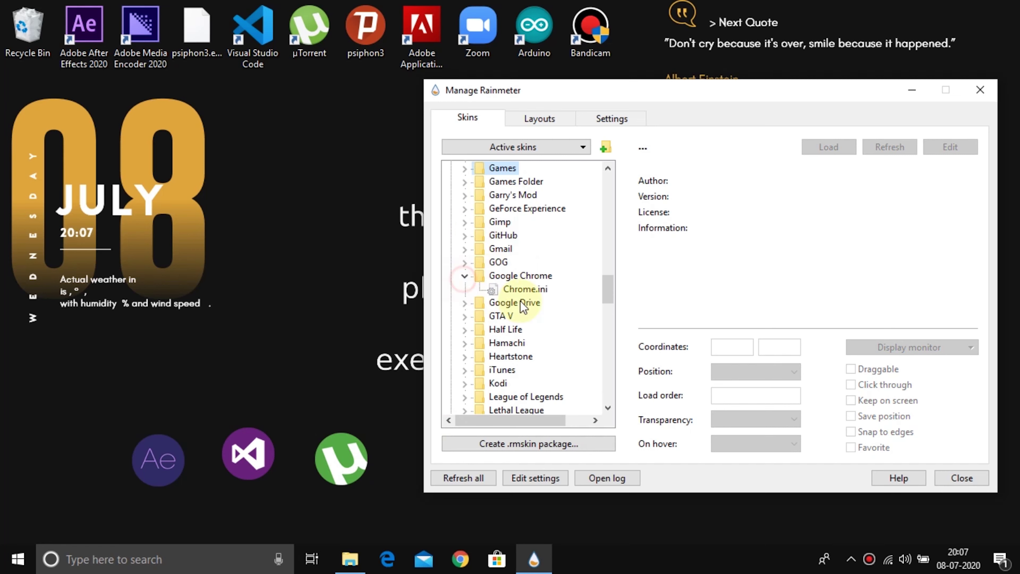
{"action": "left_click", "coordinate": [522, 289]}
{"action": "left_click", "coordinate": [811, 148]}
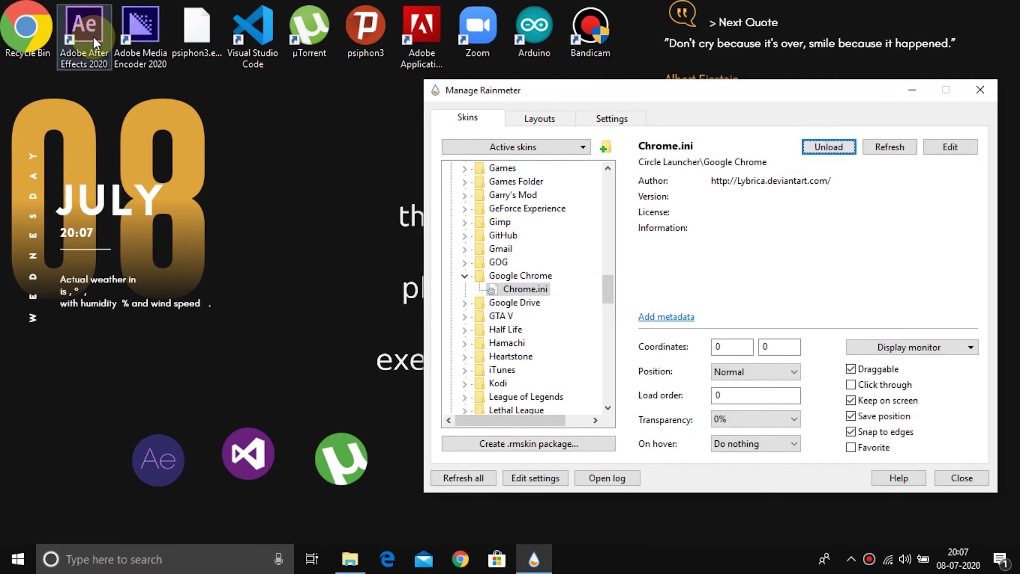
{"action": "left_click_drag", "start_coordinate": [31, 36], "coordinate": [57, 452]}
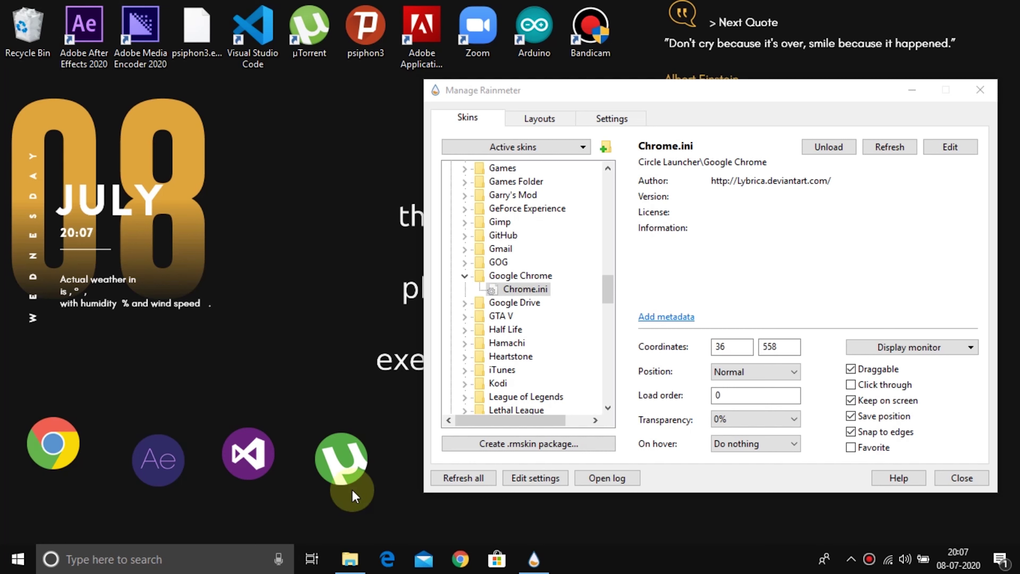
Load Circle Launcher's Youtube Style 4.ini skin, place its icon above the launcher row, and minimize the Manage Rainmeter window.
{"action": "left_click", "coordinate": [504, 356]}
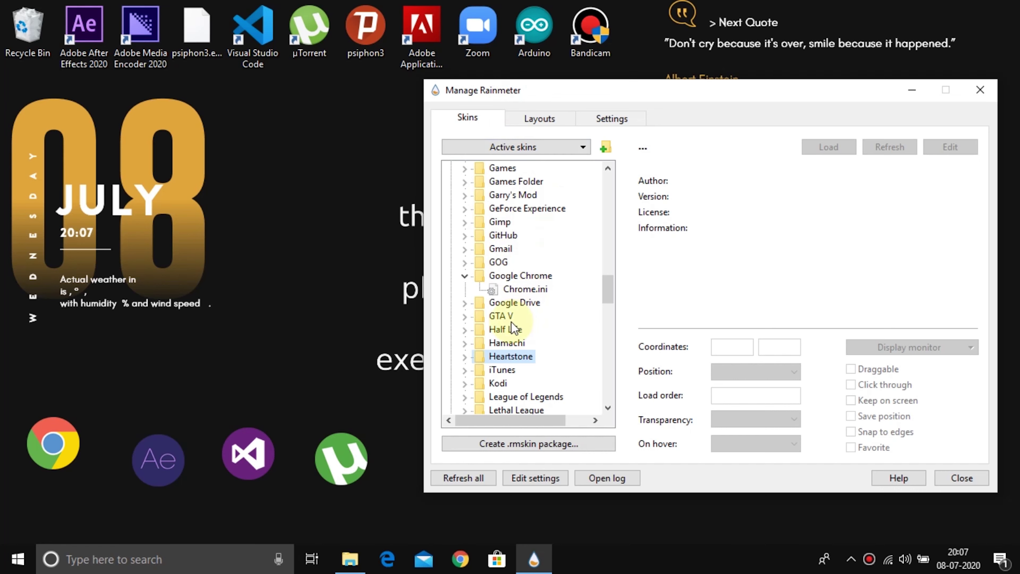
{"action": "key", "text": "y"}
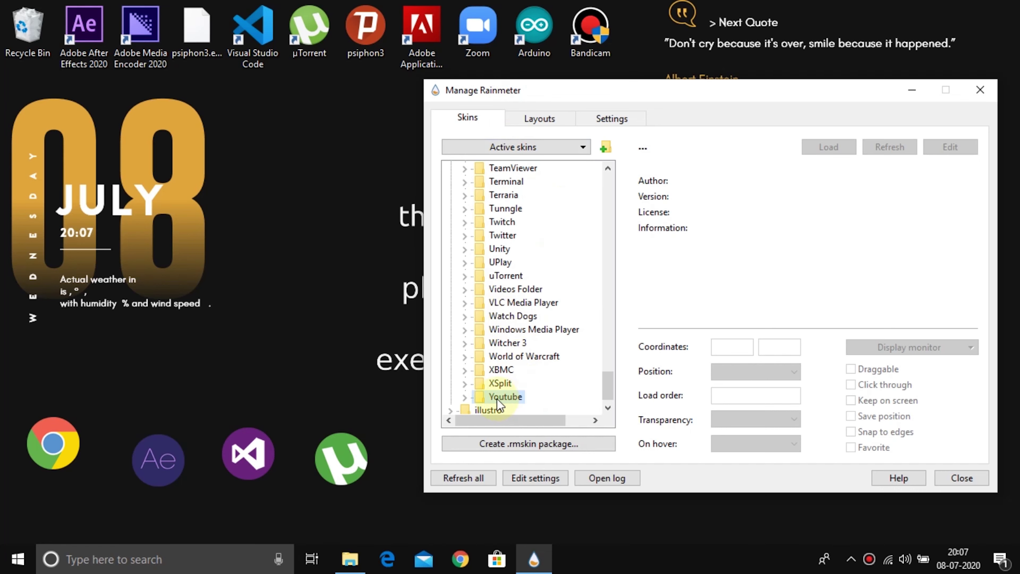
{"action": "left_click", "coordinate": [465, 396]}
{"action": "left_click", "coordinate": [511, 397]}
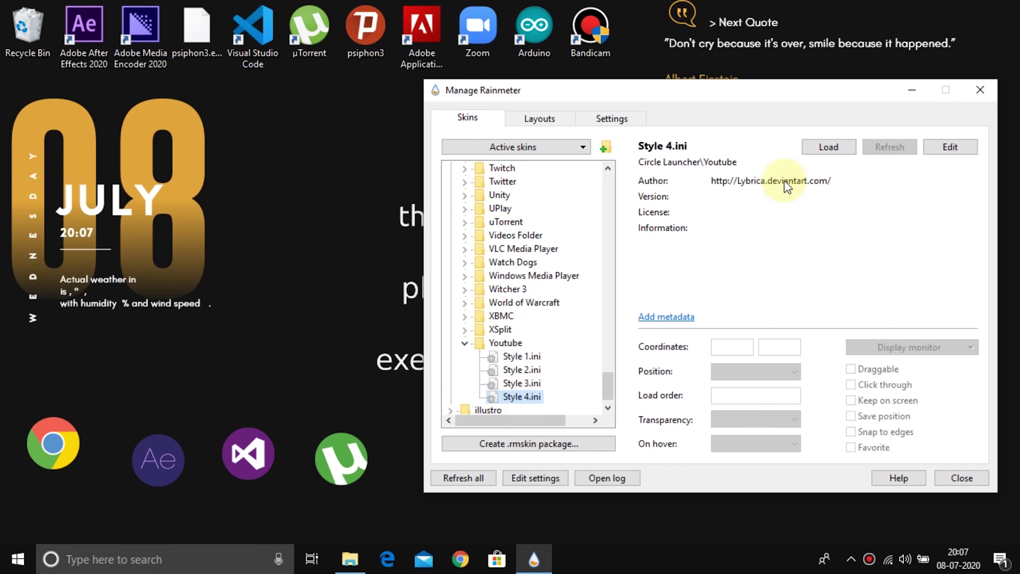
{"action": "left_click", "coordinate": [815, 147]}
{"action": "left_click_drag", "start_coordinate": [49, 74], "coordinate": [234, 426]}
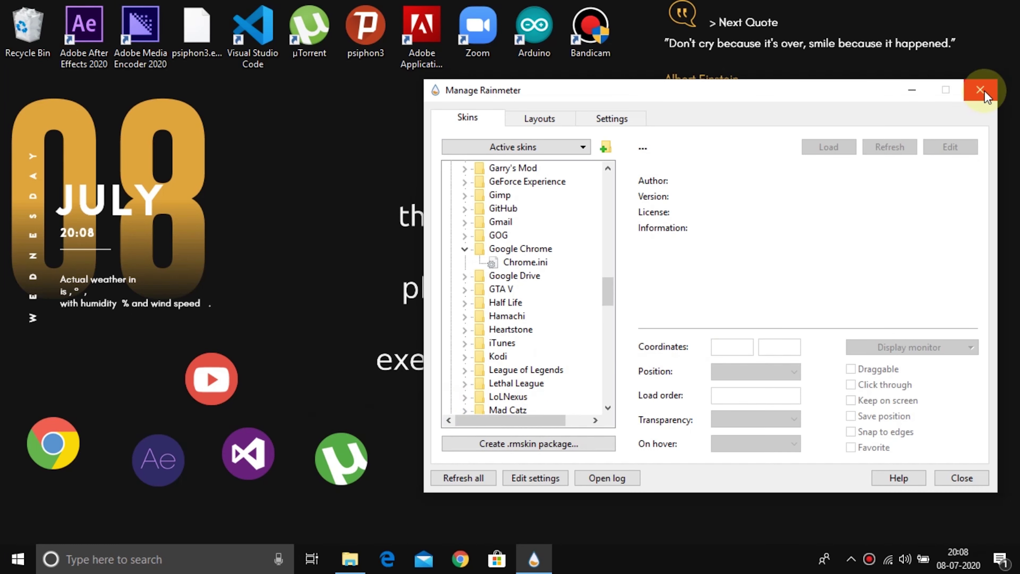
{"action": "left_click", "coordinate": [910, 90]}
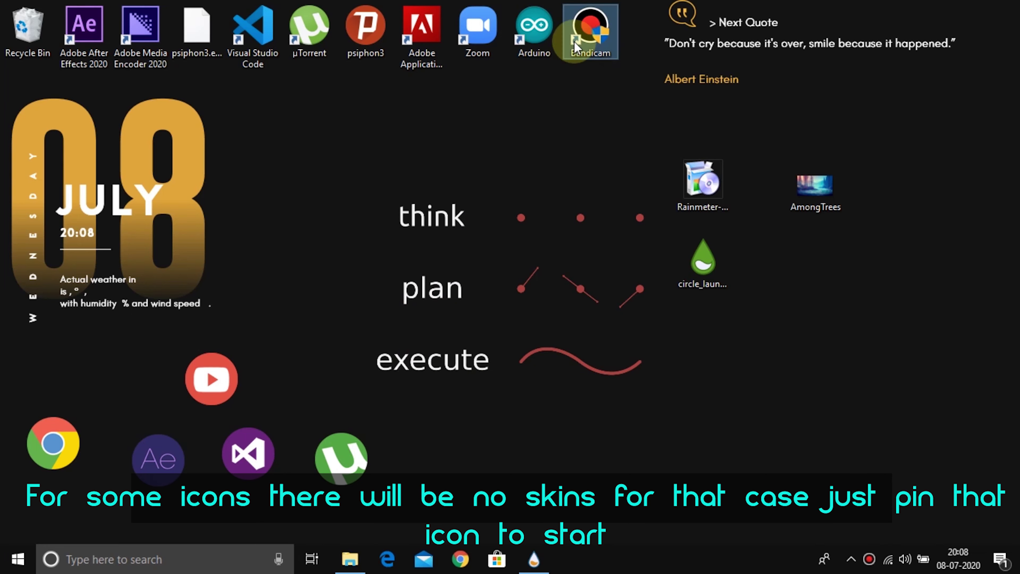
Pin the Bandicam desktop shortcut to Start.
{"action": "left_click", "coordinate": [579, 34]}
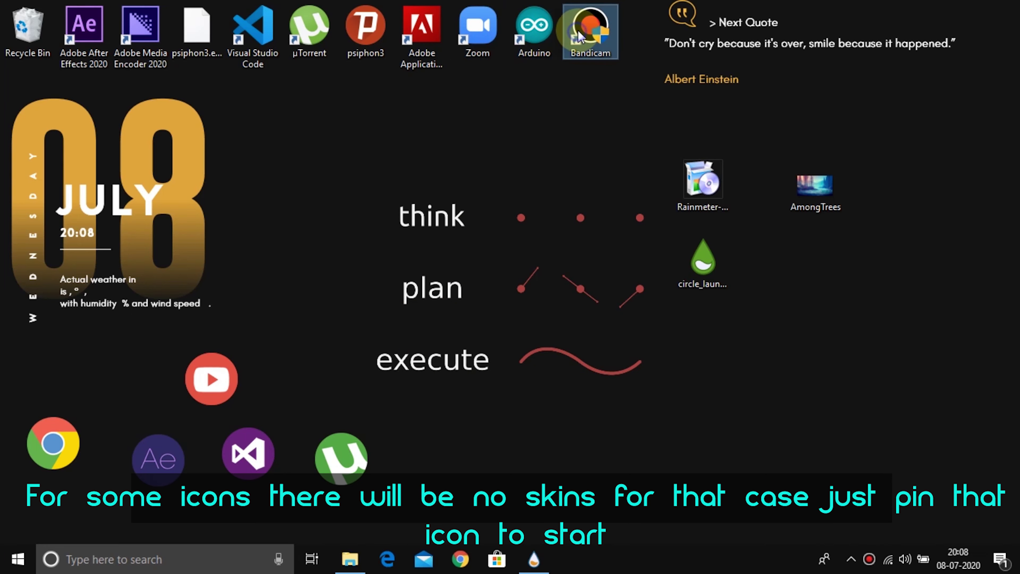
{"action": "right_click", "coordinate": [579, 36]}
{"action": "left_click", "coordinate": [640, 196]}
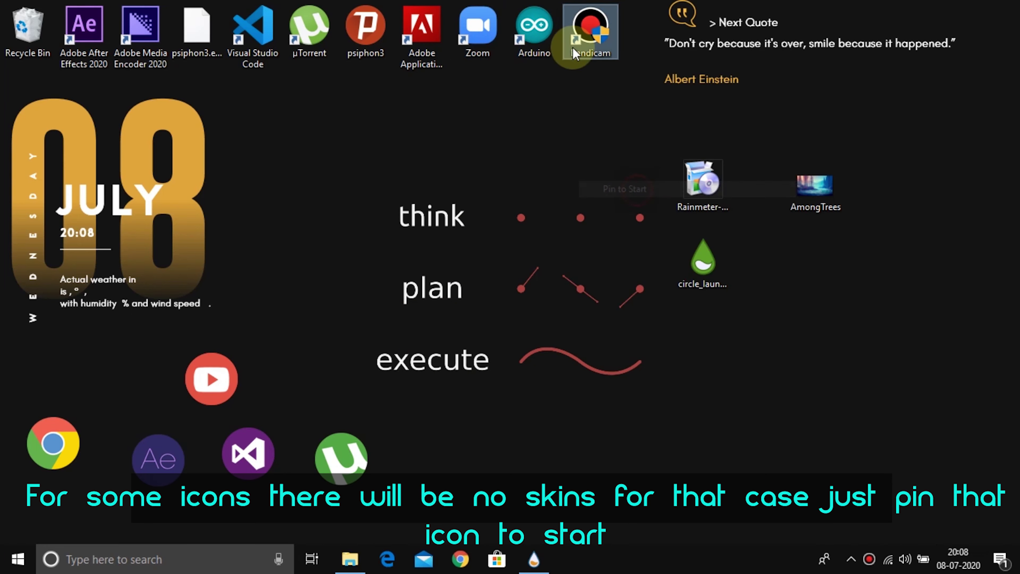
Check whether the Arduino desktop shortcut is pinned to Start.
{"action": "right_click", "coordinate": [542, 39]}
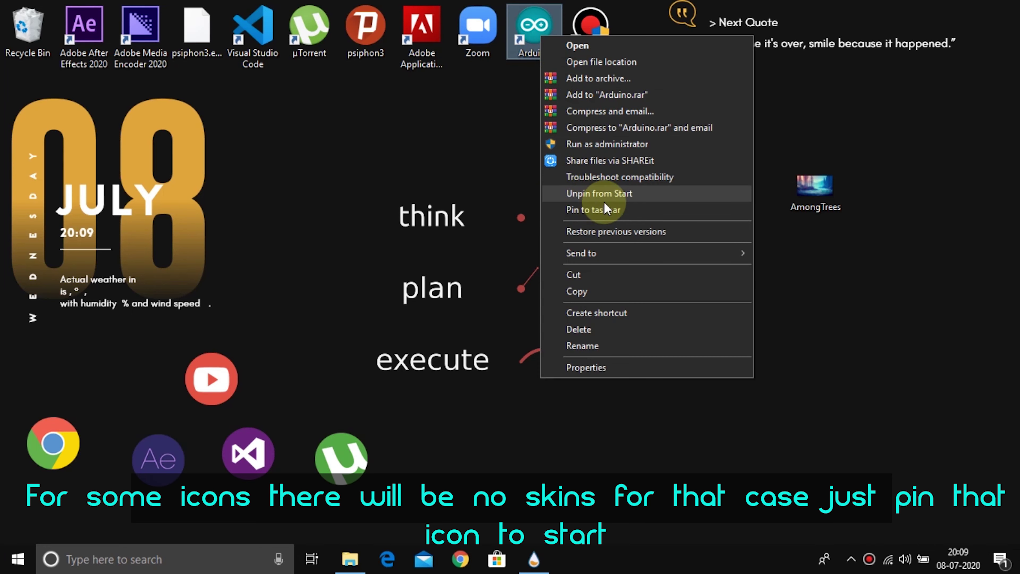
{"action": "left_click", "coordinate": [501, 163]}
{"action": "left_click", "coordinate": [471, 60]}
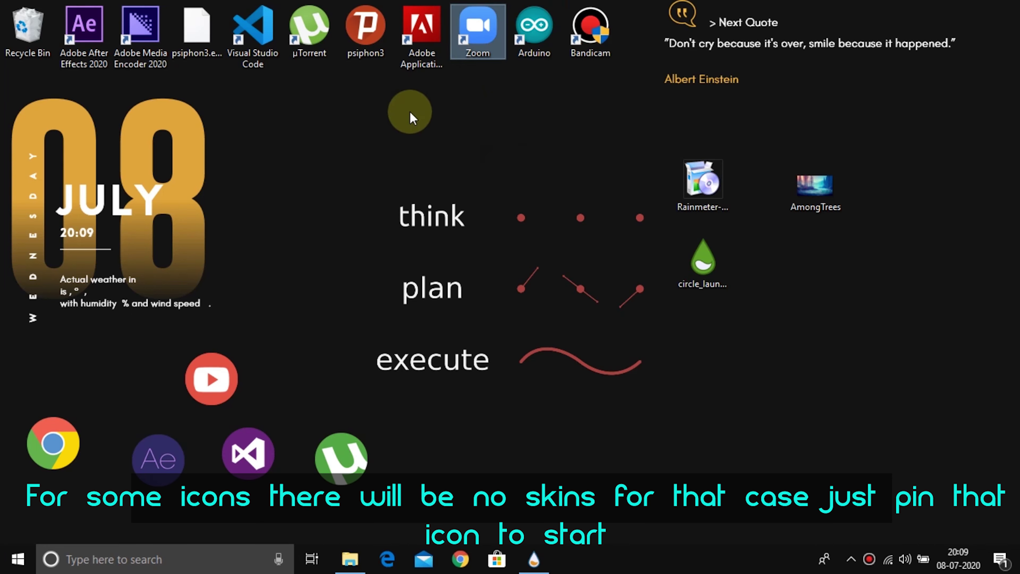
{"action": "left_click", "coordinate": [413, 117]}
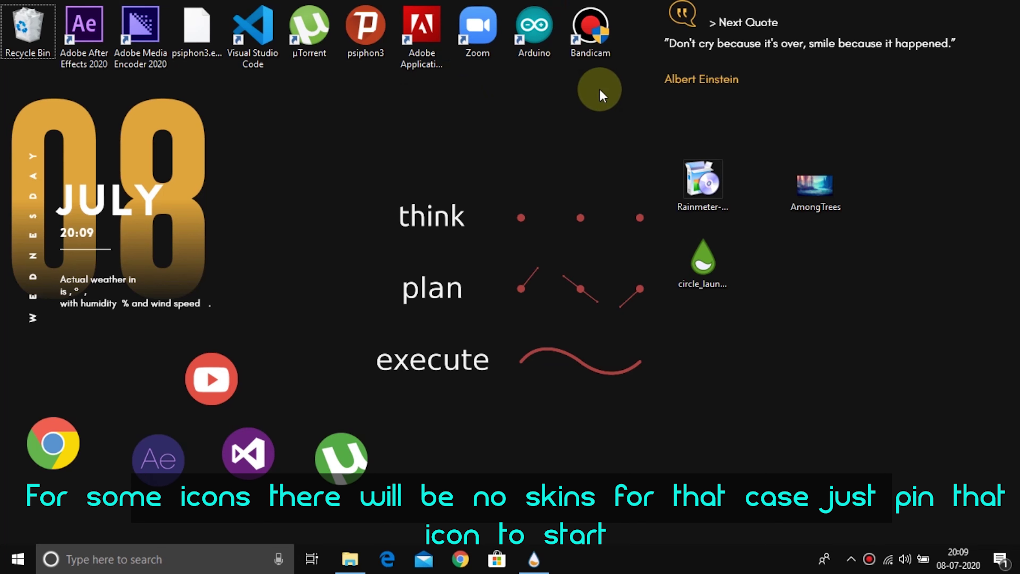
Permanently delete the row of application icons from the desktop and move the Recycle Bin beside the uTorrent launcher.
{"action": "left_click_drag", "start_coordinate": [612, 91], "coordinate": [96, 14]}
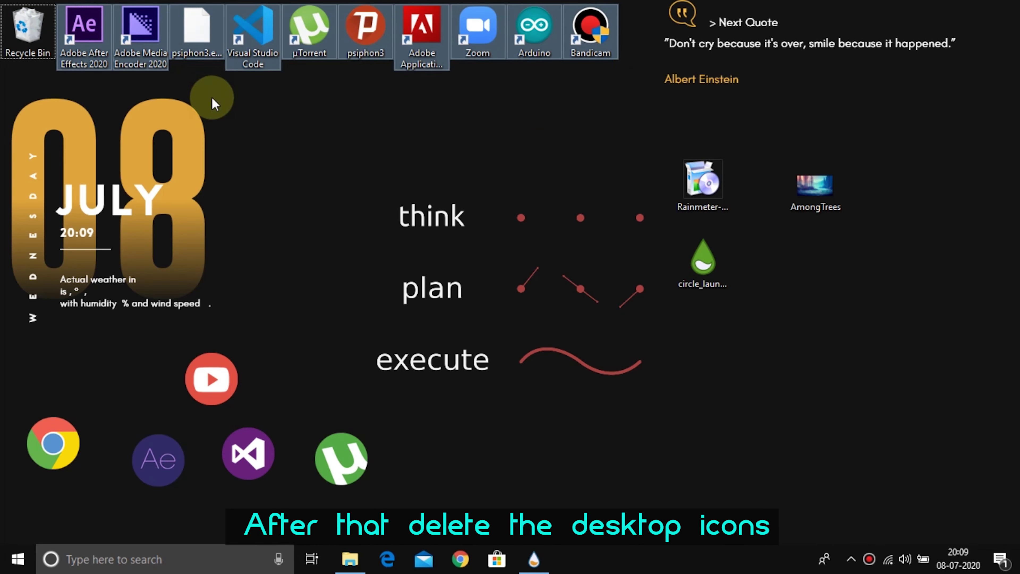
{"action": "key", "text": "shift+Delete"}
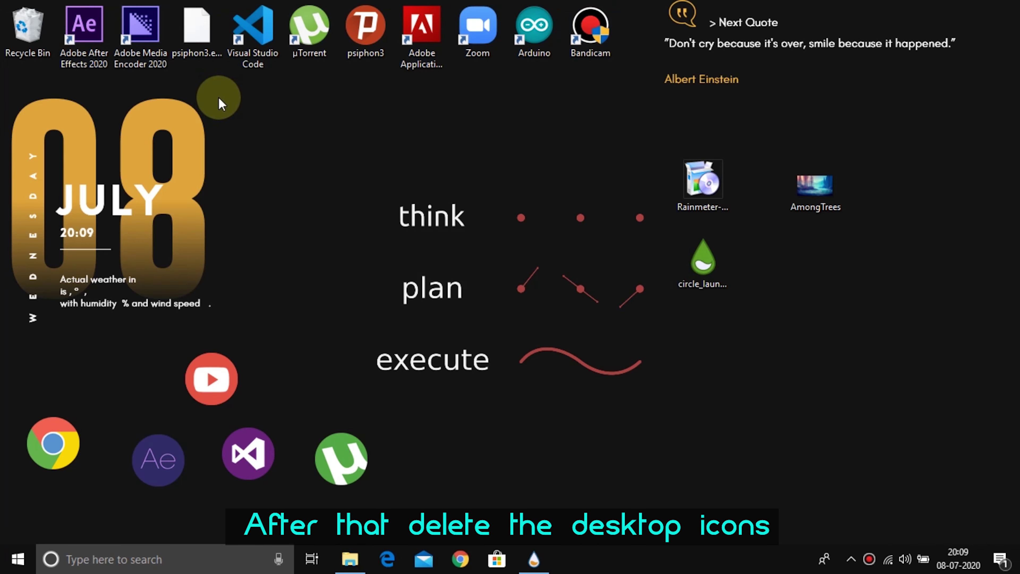
{"action": "left_click_drag", "start_coordinate": [35, 26], "coordinate": [427, 474]}
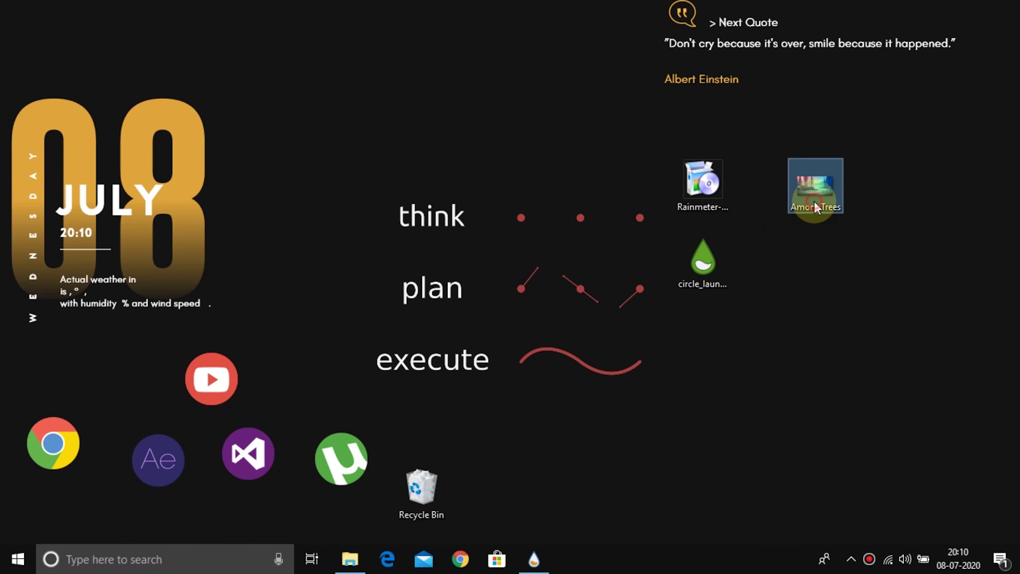
Set the AmongTrees image as the desktop background.
{"action": "right_click", "coordinate": [819, 194]}
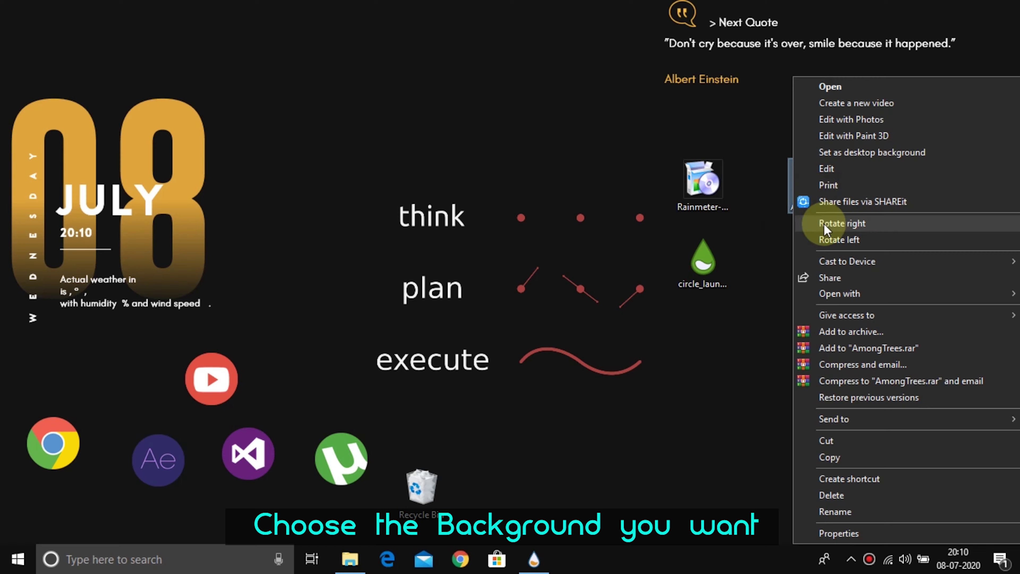
{"action": "left_click", "coordinate": [843, 152]}
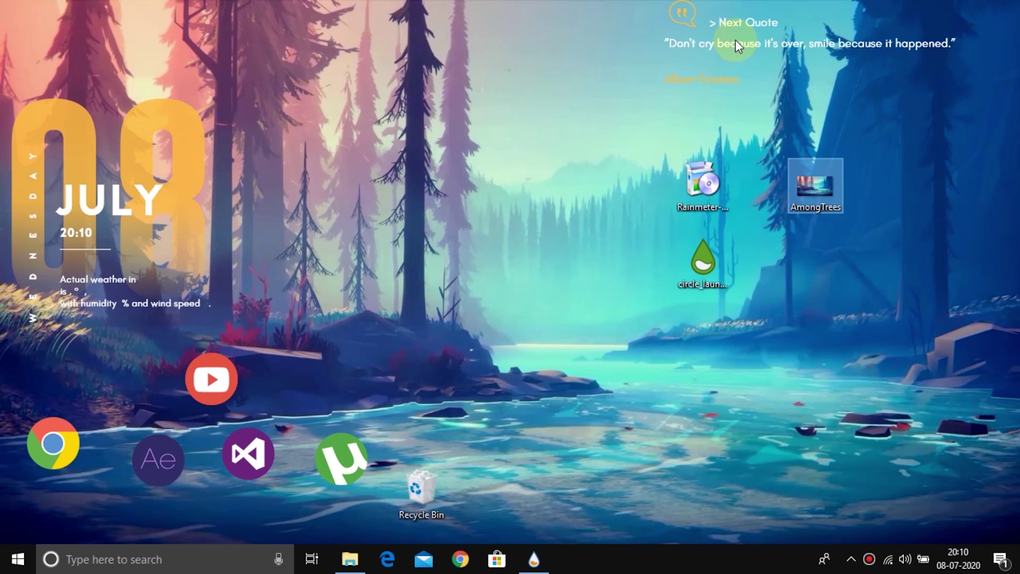
Shift the quote widget slightly down, move the date widget inward from the screen edge, and move the Recycle Bin below the circle_launcher file.
{"action": "mouse_move", "coordinate": [838, 33]}
{"action": "left_mouse_down"}
{"action": "mouse_move", "coordinate": [841, 71]}
{"action": "mouse_move", "coordinate": [839, 48]}
{"action": "left_mouse_up"}
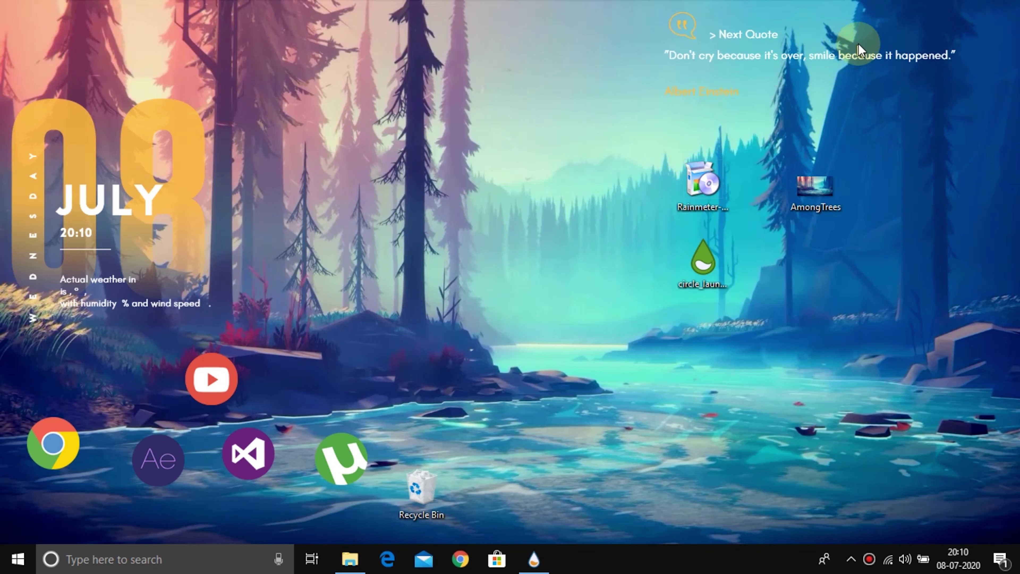
{"action": "left_click_drag", "start_coordinate": [166, 214], "coordinate": [260, 242]}
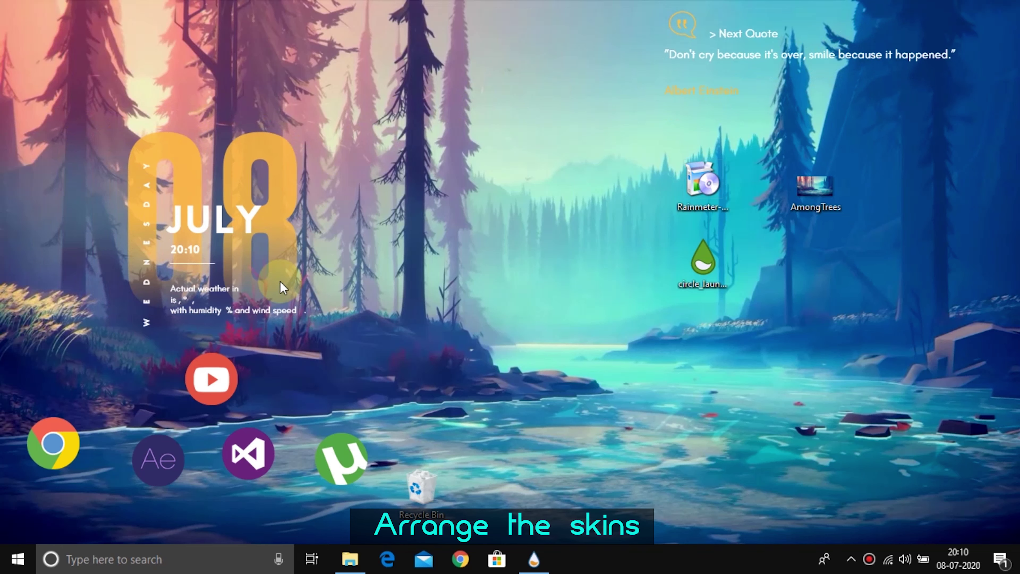
{"action": "left_click_drag", "start_coordinate": [417, 489], "coordinate": [768, 468]}
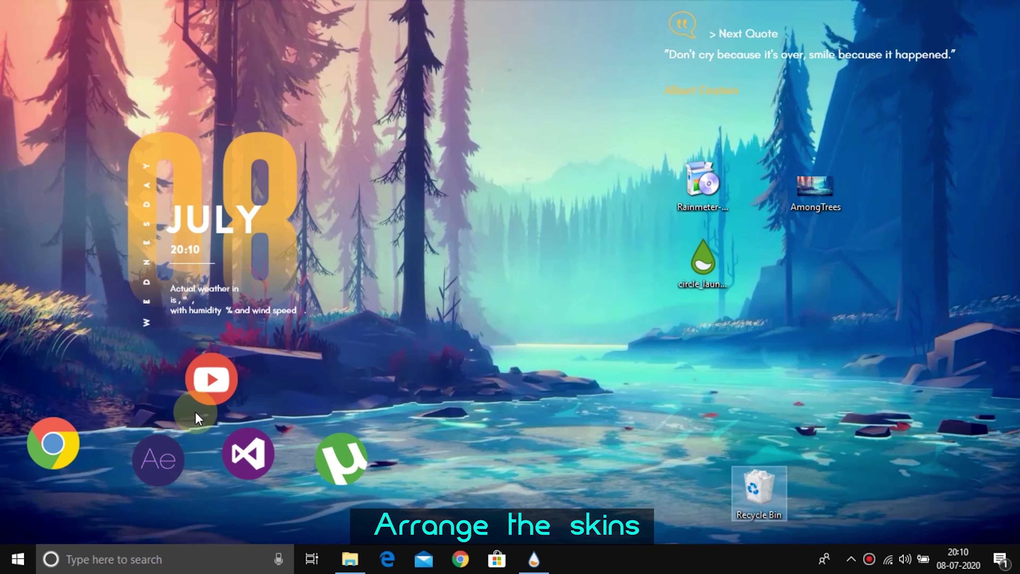
Arrange the launcher icons across the desktop centre in the order After Effects, Visual Studio, uTorrent, YouTube and Chrome, leading toward the Recycle Bin.
{"action": "left_click_drag", "start_coordinate": [60, 451], "coordinate": [678, 462]}
{"action": "left_click_drag", "start_coordinate": [172, 456], "coordinate": [371, 392]}
{"action": "left_click_drag", "start_coordinate": [250, 456], "coordinate": [439, 424]}
{"action": "left_click_drag", "start_coordinate": [341, 462], "coordinate": [521, 415]}
{"action": "left_click_drag", "start_coordinate": [233, 389], "coordinate": [606, 410]}
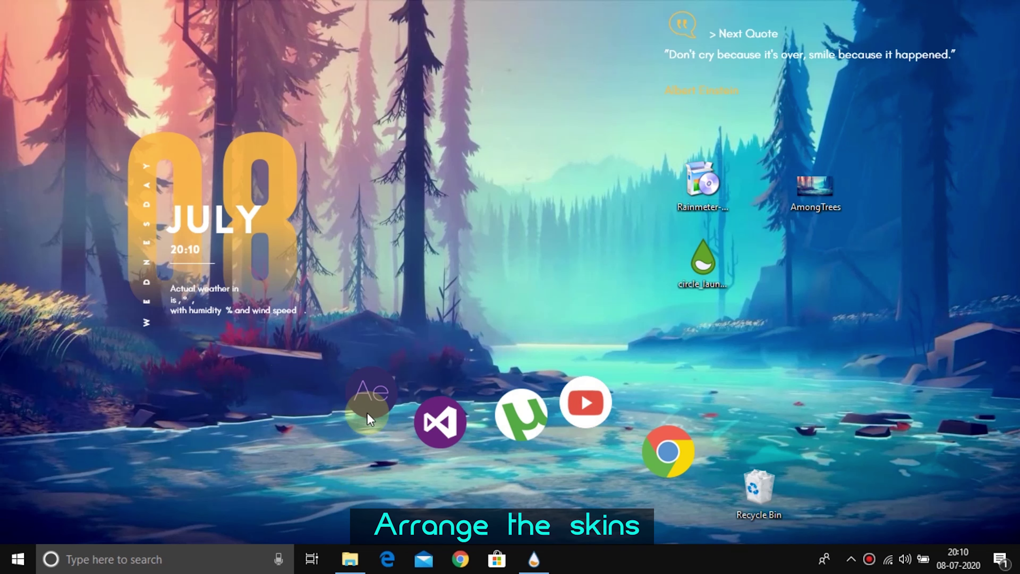
Align the After Effects, Visual Studio, uTorrent, YouTube and Chrome launchers in one evenly spaced horizontal row across the river.
{"action": "left_click_drag", "start_coordinate": [367, 398], "coordinate": [315, 442]}
{"action": "left_click_drag", "start_coordinate": [441, 424], "coordinate": [390, 451]}
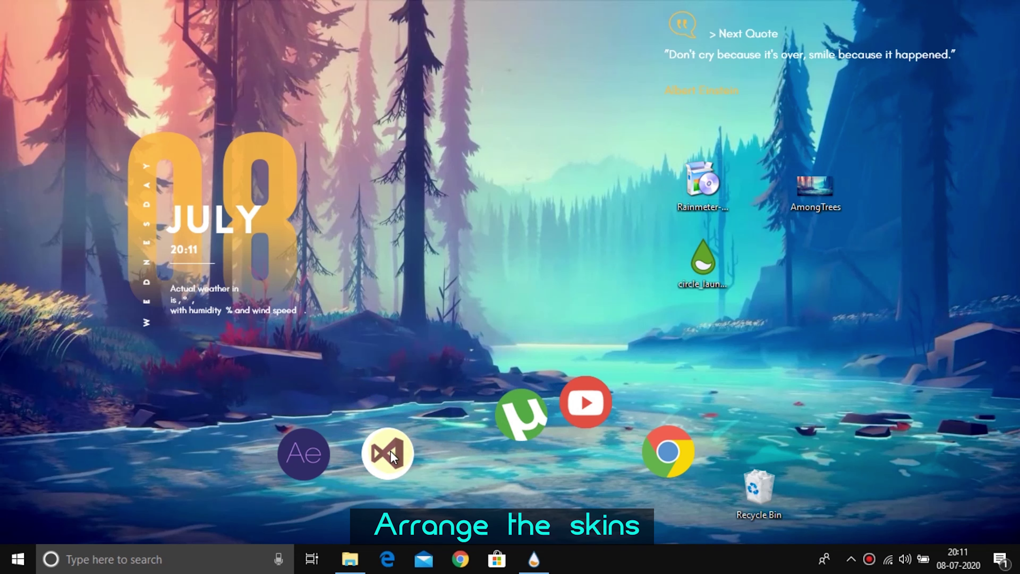
{"action": "left_click_drag", "start_coordinate": [472, 450], "coordinate": [466, 454]}
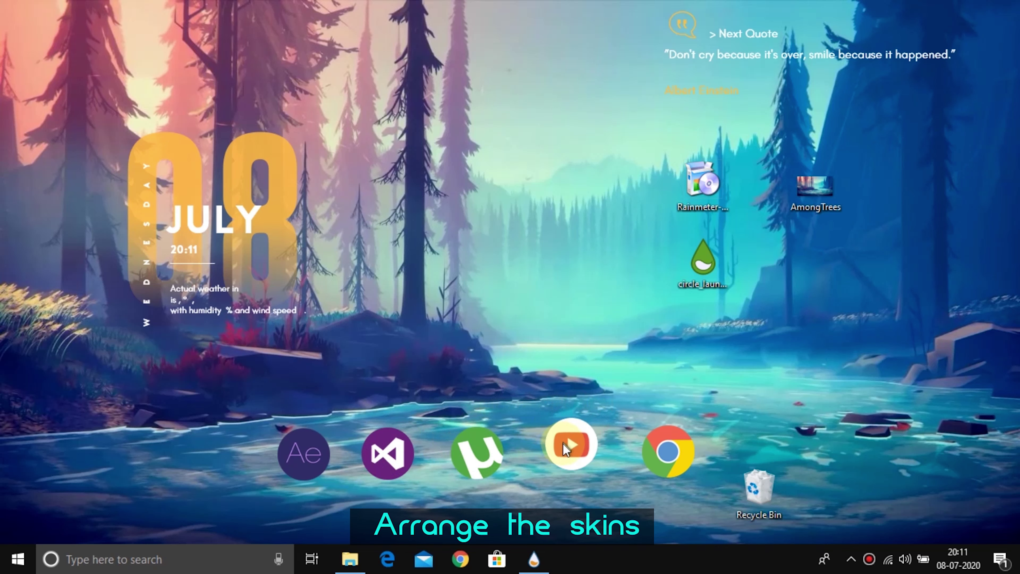
{"action": "left_click_drag", "start_coordinate": [560, 447], "coordinate": [558, 451]}
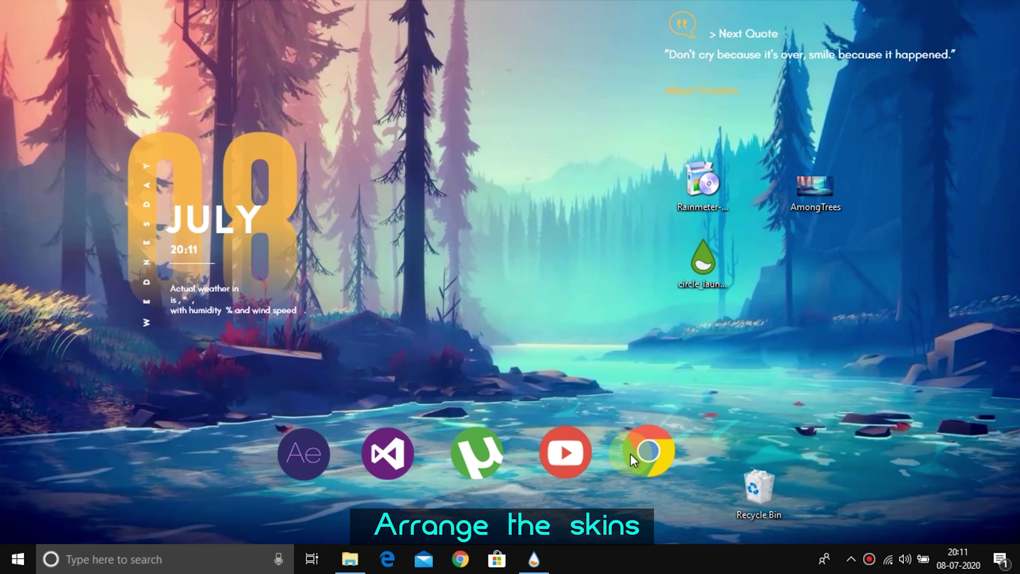
Move the Recycle Bin up beside the Chrome launcher and delete the Rainmeter installer, circle_launcher and AmongTrees files from the desktop.
{"action": "left_click", "coordinate": [746, 486]}
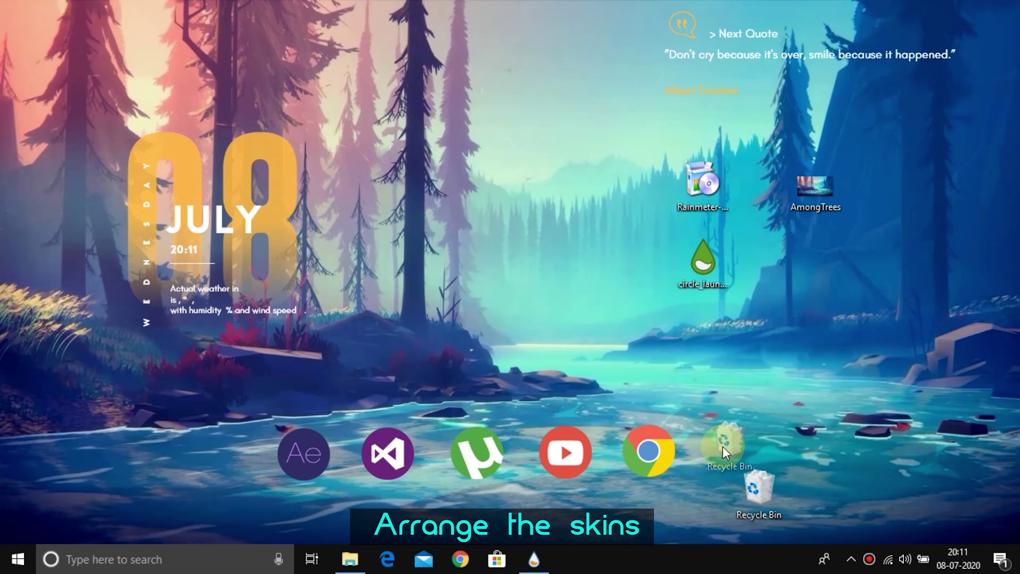
{"action": "left_click_drag", "start_coordinate": [723, 446], "coordinate": [728, 449]}
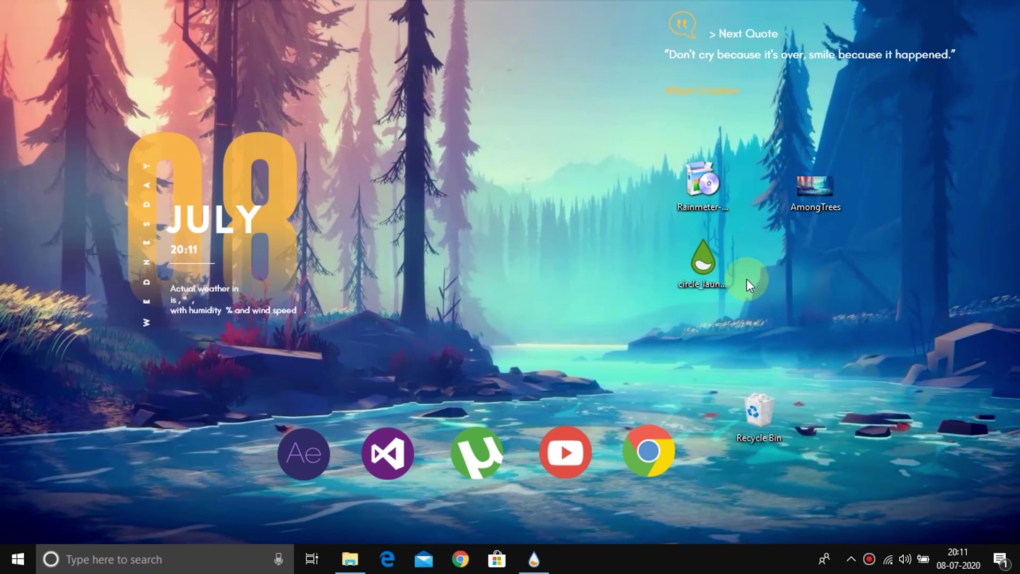
{"action": "left_click_drag", "start_coordinate": [636, 306], "coordinate": [842, 174]}
{"action": "key", "text": "Delete"}
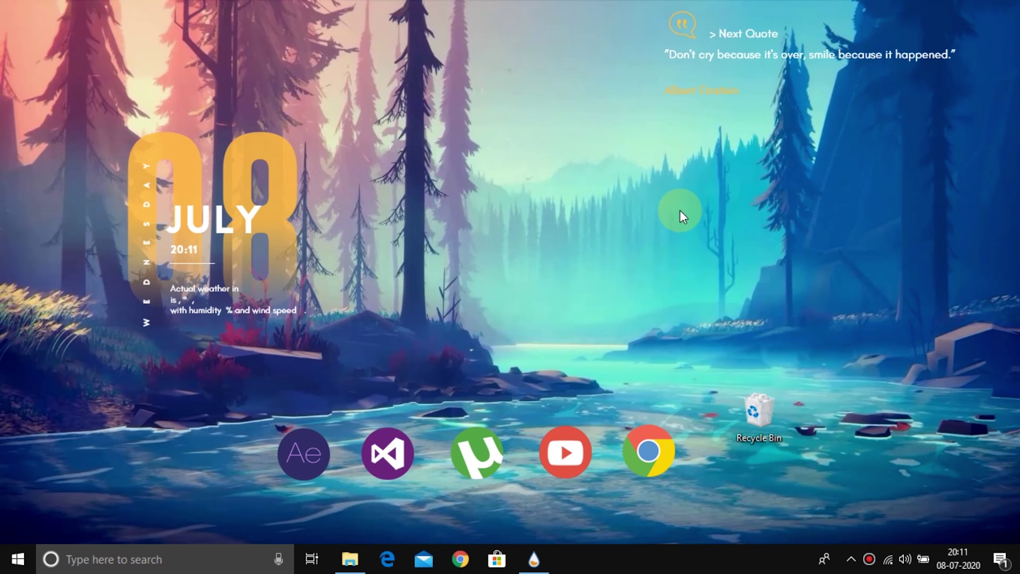
Shift the quote widget slightly up, enlarge the date widget and reposition it over the trees above the launcher row.
{"action": "left_click_drag", "start_coordinate": [238, 214], "coordinate": [231, 233]}
{"action": "mouse_move", "coordinate": [756, 46]}
{"action": "left_mouse_down"}
{"action": "mouse_move", "coordinate": [742, 64]}
{"action": "mouse_move", "coordinate": [757, 35]}
{"action": "left_mouse_up"}
{"action": "scroll", "coordinate": [254, 260], "scroll_direction": "up", "scroll_amount": 5}
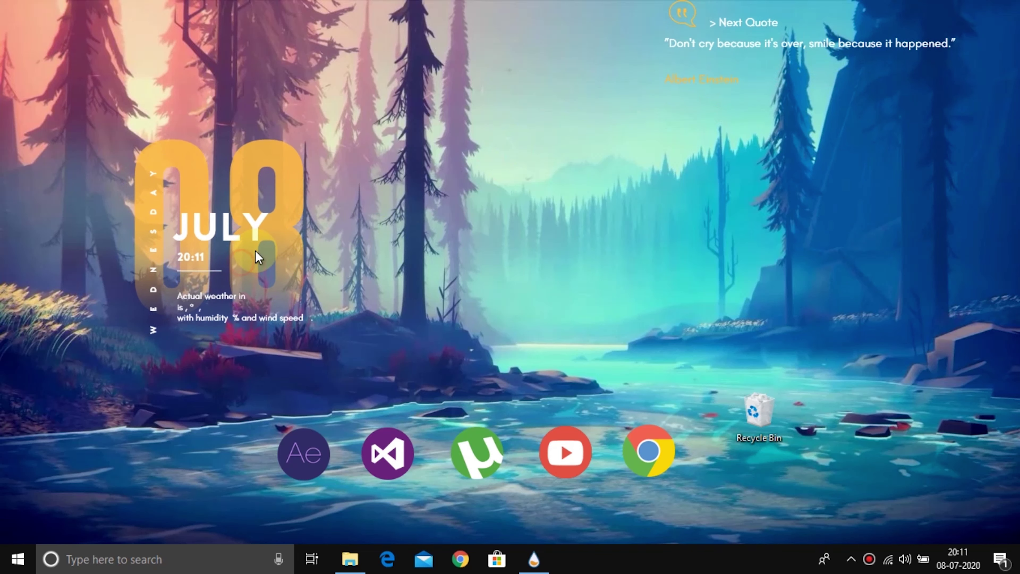
{"action": "scroll", "coordinate": [277, 273], "scroll_direction": "up", "scroll_amount": 4}
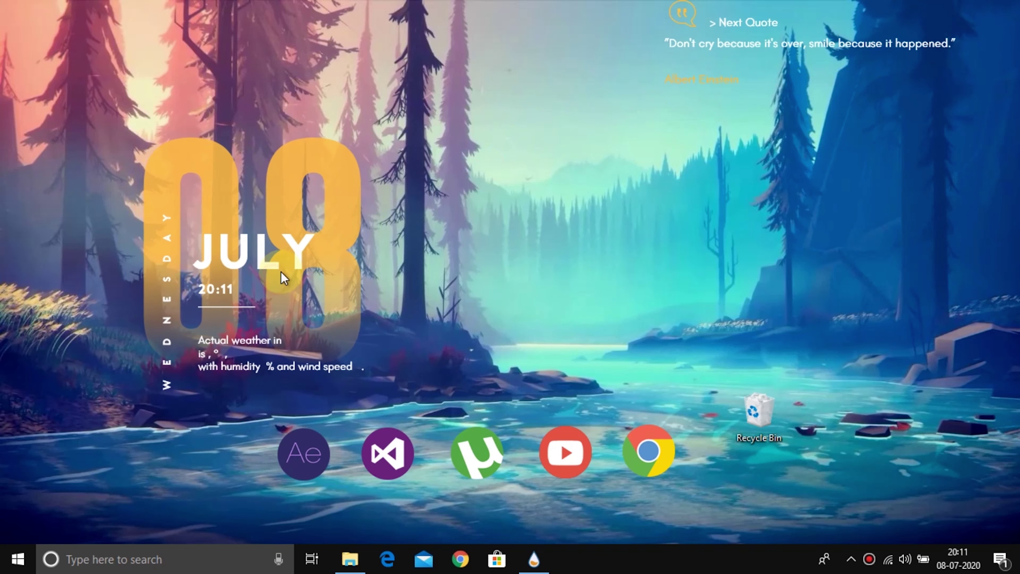
{"action": "left_click_drag", "start_coordinate": [283, 279], "coordinate": [236, 203]}
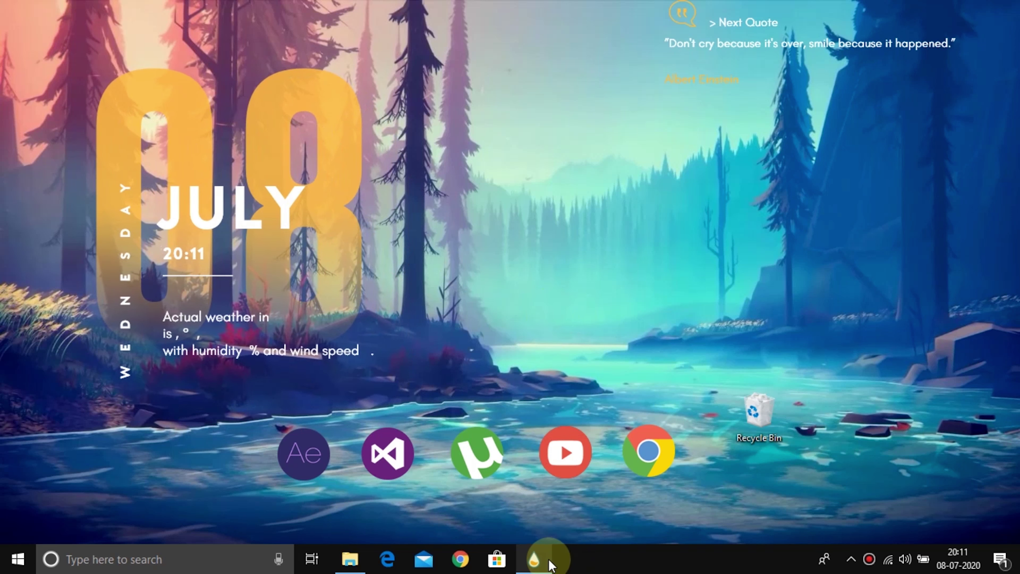
Close the Manage Rainmeter window and the open File Explorer window.
{"action": "left_click", "coordinate": [540, 560]}
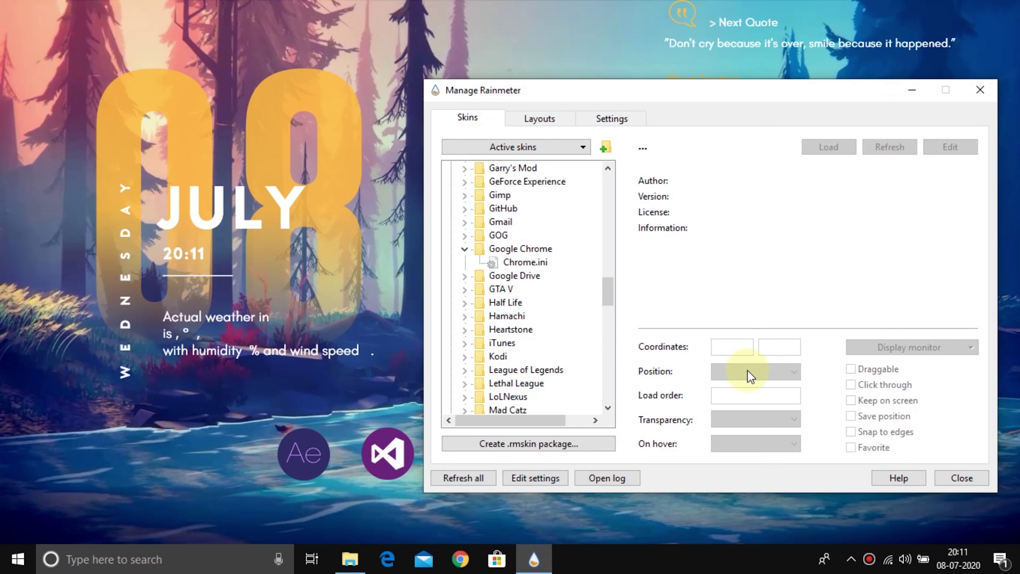
{"action": "left_click", "coordinate": [979, 93]}
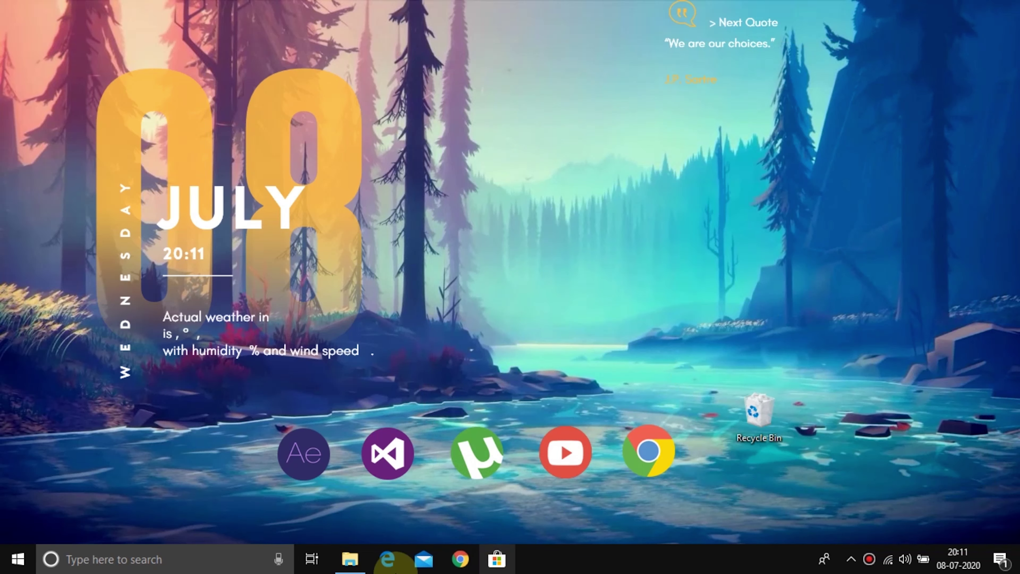
{"action": "left_click", "coordinate": [350, 558]}
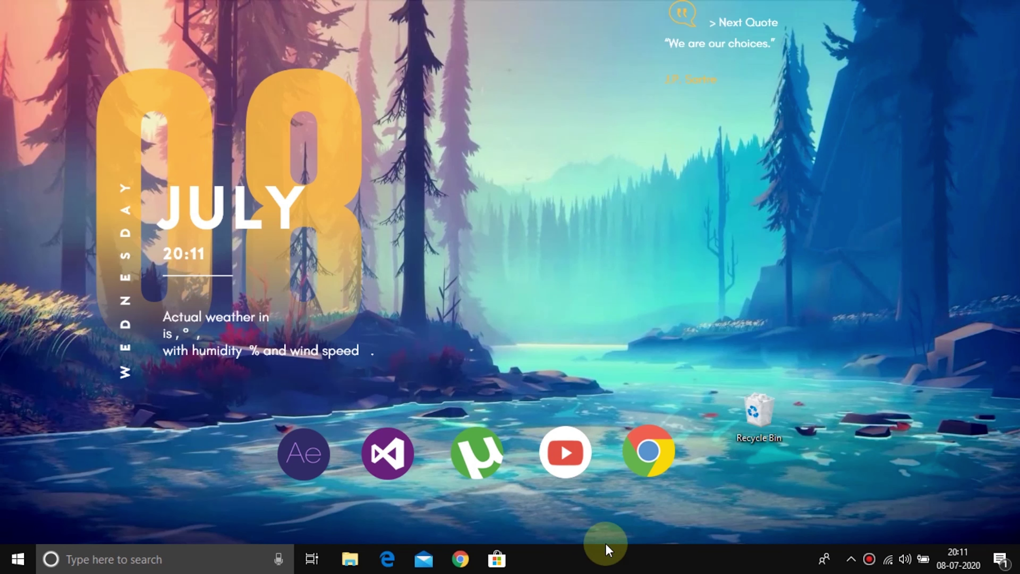
Turn on automatic hiding of the taskbar in desktop mode and close the settings.
{"action": "right_click", "coordinate": [601, 558]}
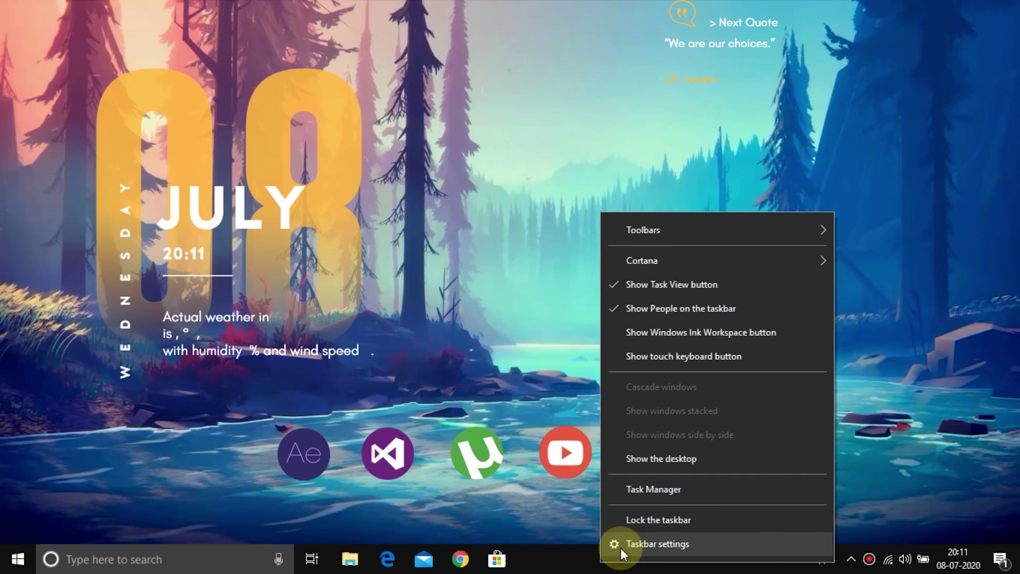
{"action": "left_click", "coordinate": [648, 539]}
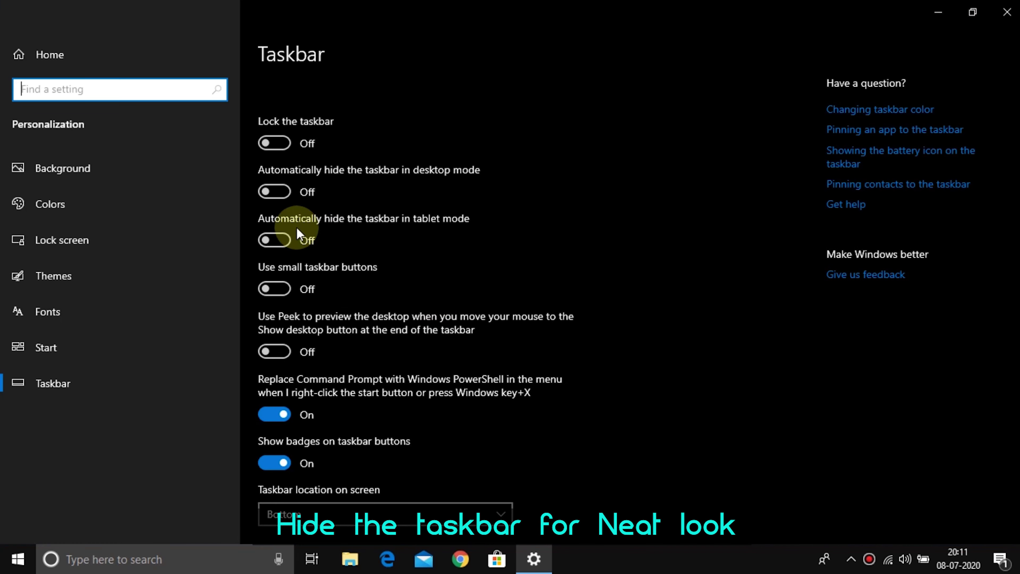
{"action": "left_click", "coordinate": [279, 193]}
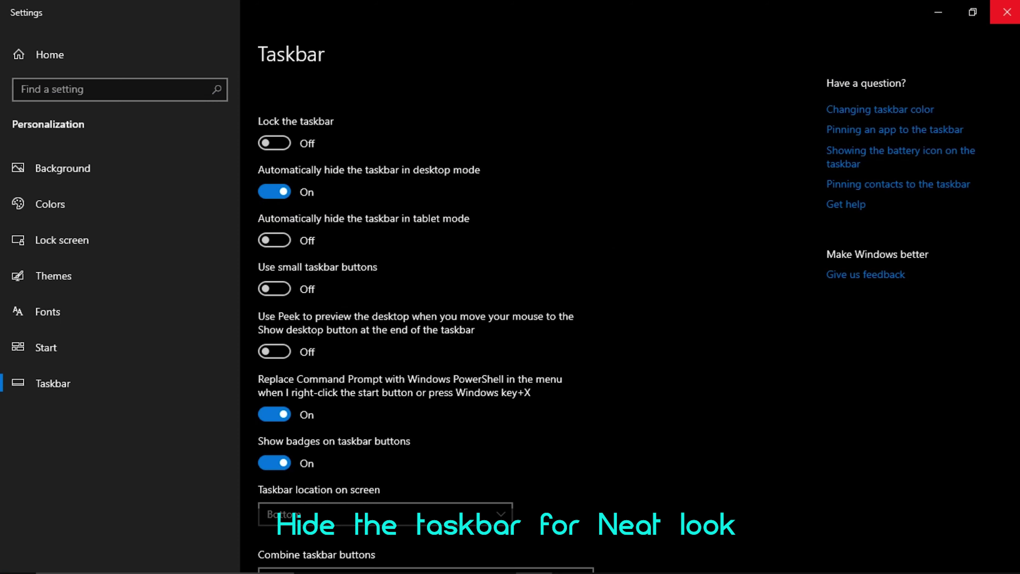
{"action": "left_click", "coordinate": [1000, 21]}
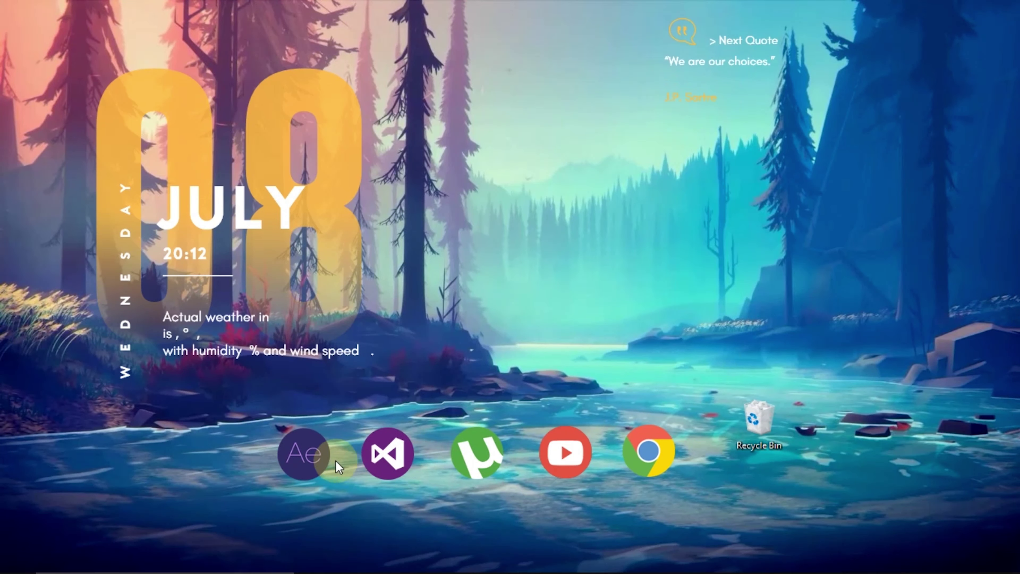
Test the Chrome and YouTube launchers on the desktop.
{"action": "left_click", "coordinate": [648, 466]}
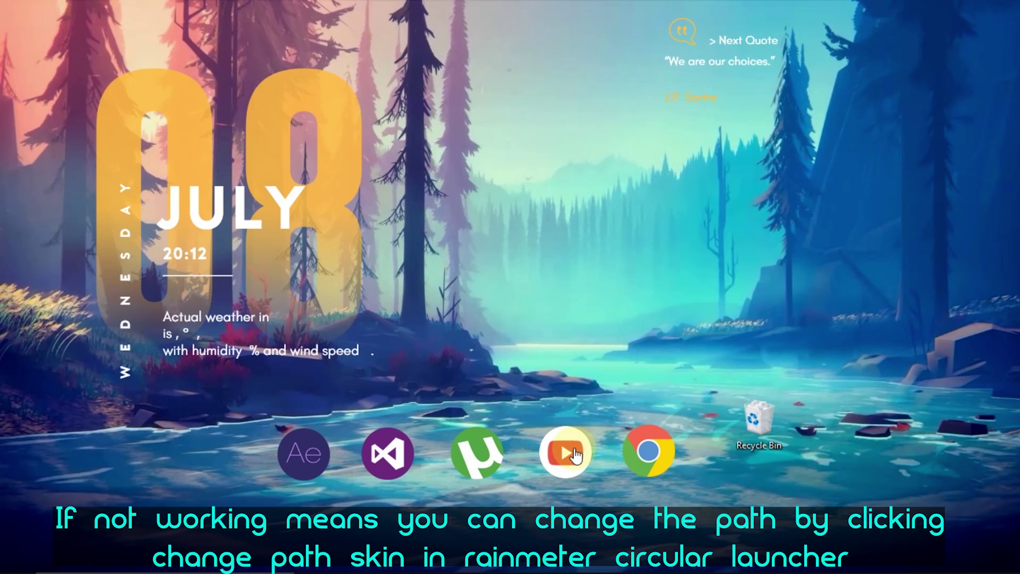
{"action": "left_click", "coordinate": [567, 473]}
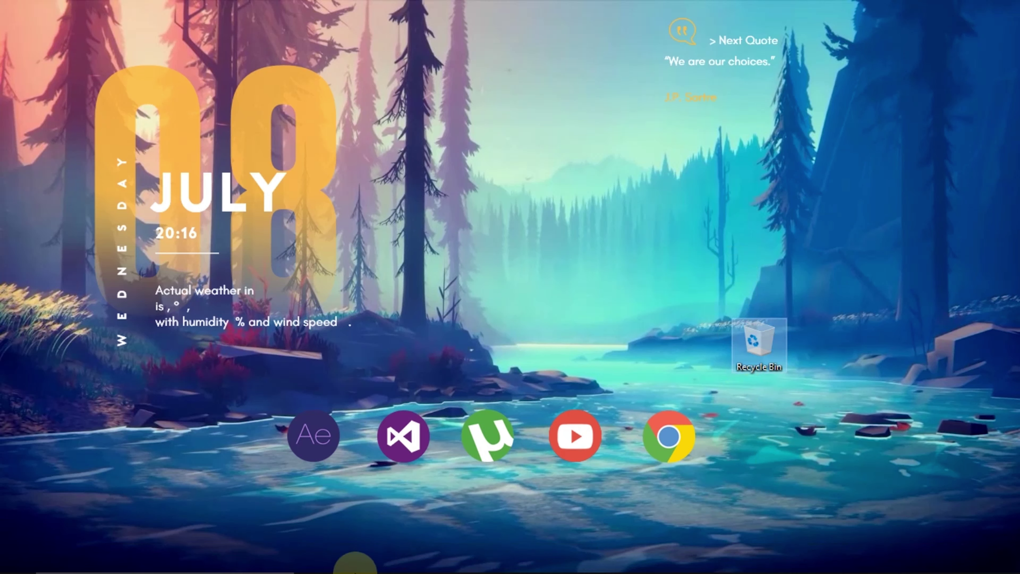
Hide the Recycle Bin from the desktop through the theme's desktop icon settings, apply the change and close Settings.
{"action": "left_click", "coordinate": [9, 558]}
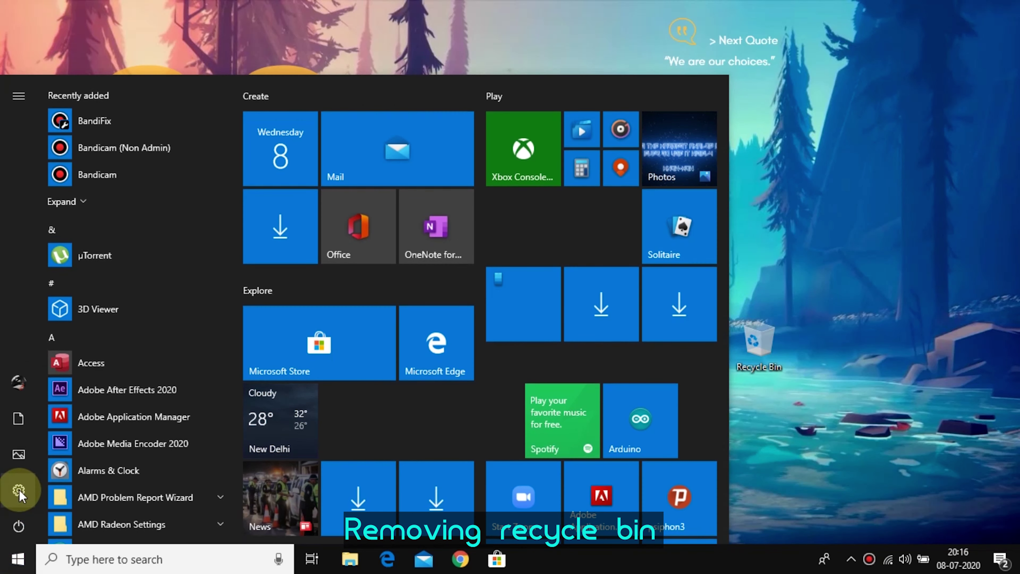
{"action": "left_click", "coordinate": [18, 490]}
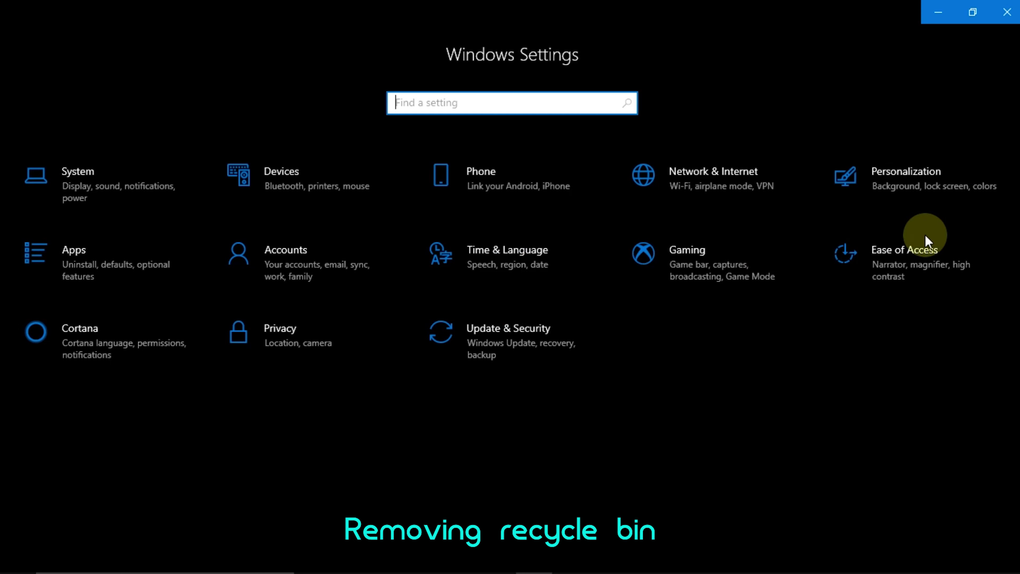
{"action": "left_click", "coordinate": [891, 173]}
{"action": "left_click", "coordinate": [72, 279]}
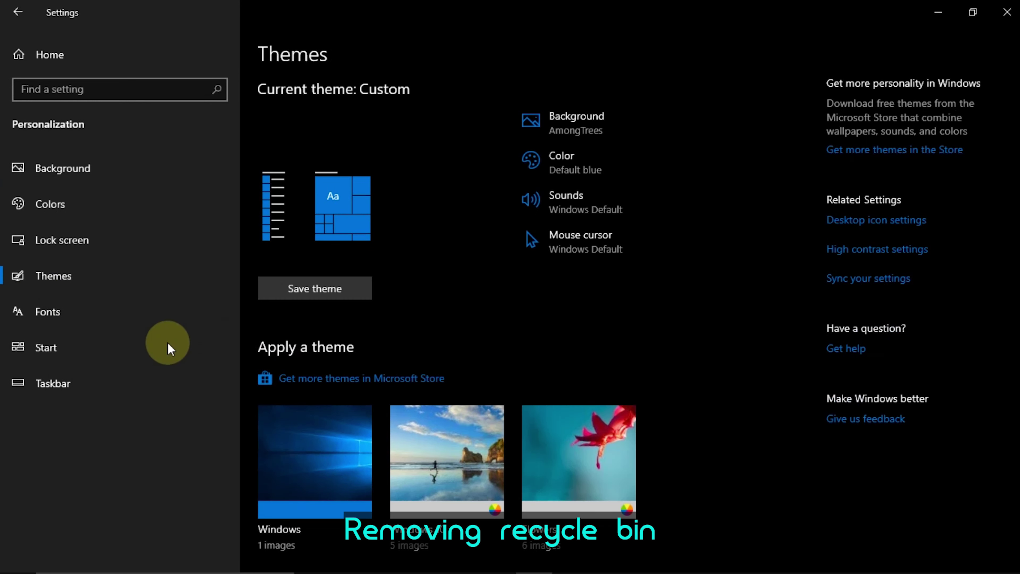
{"action": "left_click", "coordinate": [851, 225]}
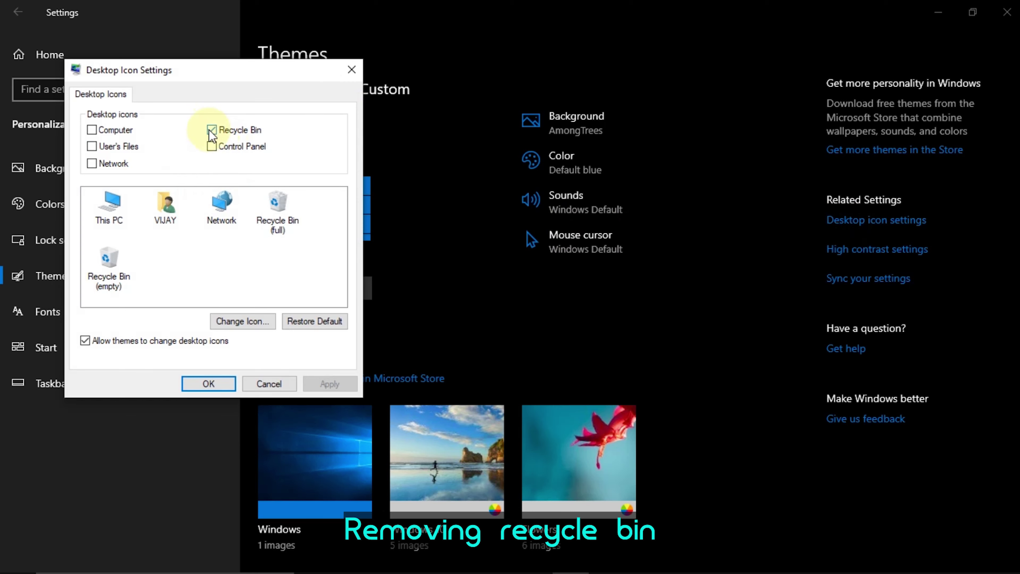
{"action": "left_click", "coordinate": [329, 383]}
{"action": "left_click", "coordinate": [190, 384]}
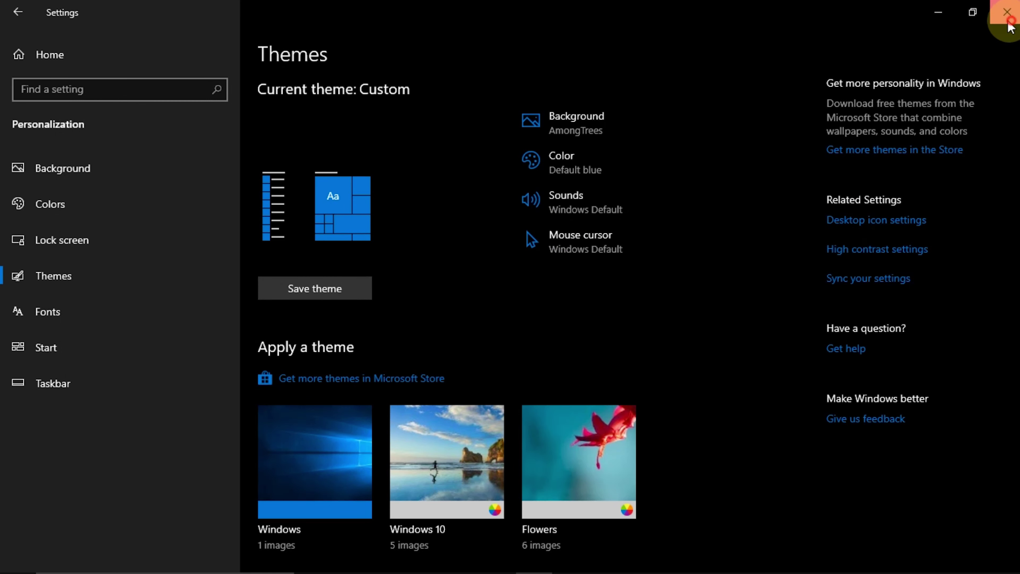
{"action": "left_click", "coordinate": [1005, 12]}
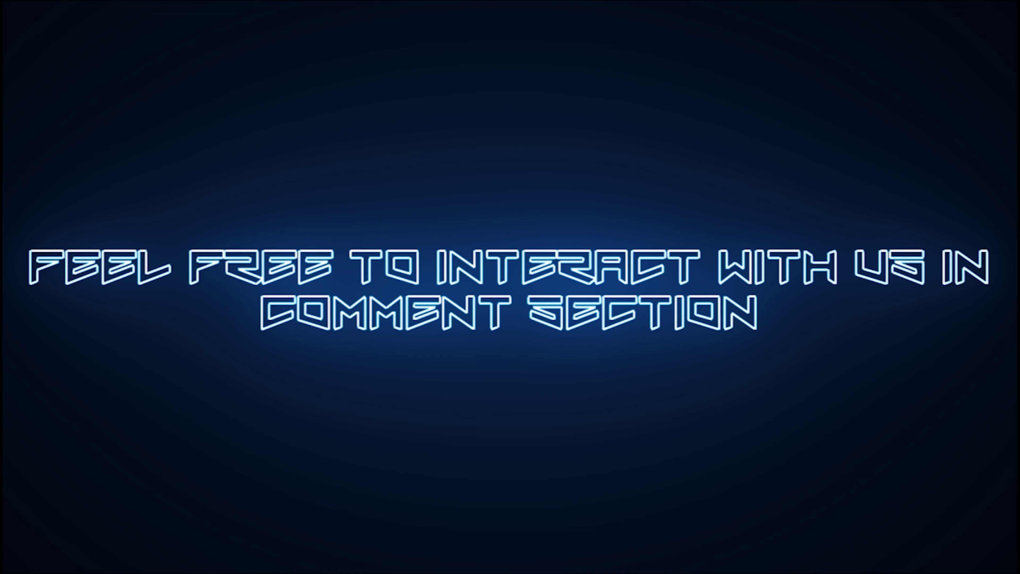